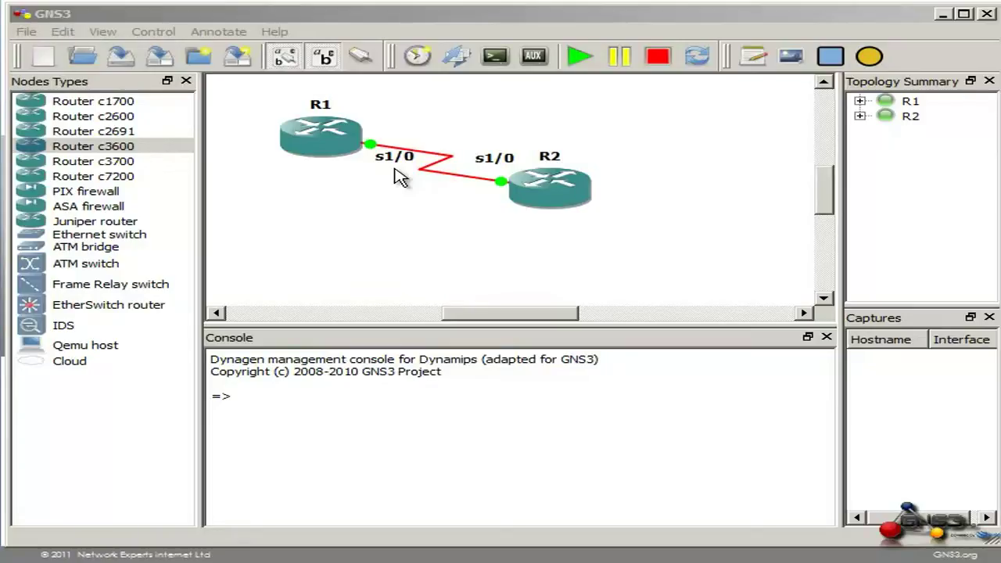
- In R1's console, give serial 1/0 the address 10.1.1.1 255.255.255.0 and enable it
double_click(550, 187)
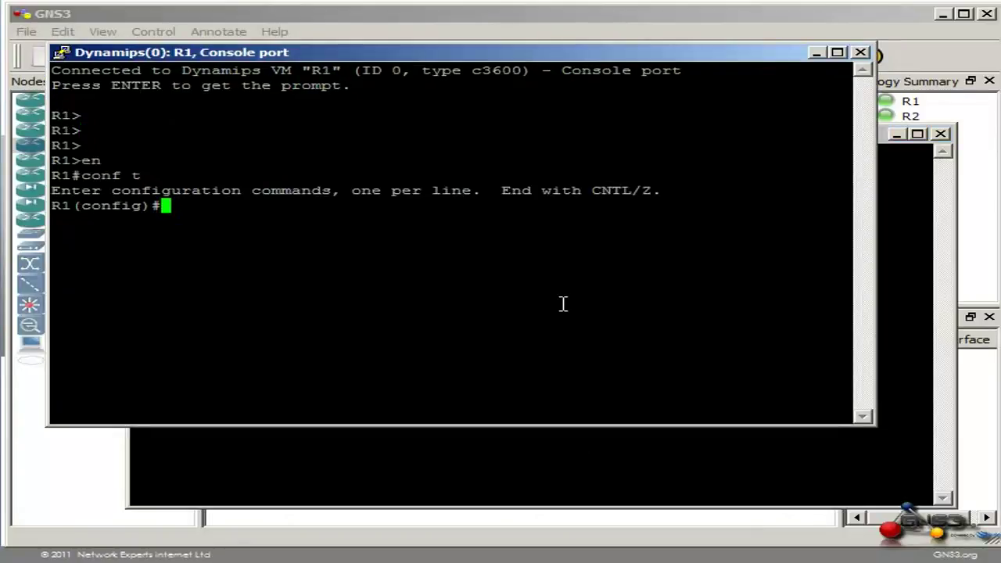
text(int s1/0)
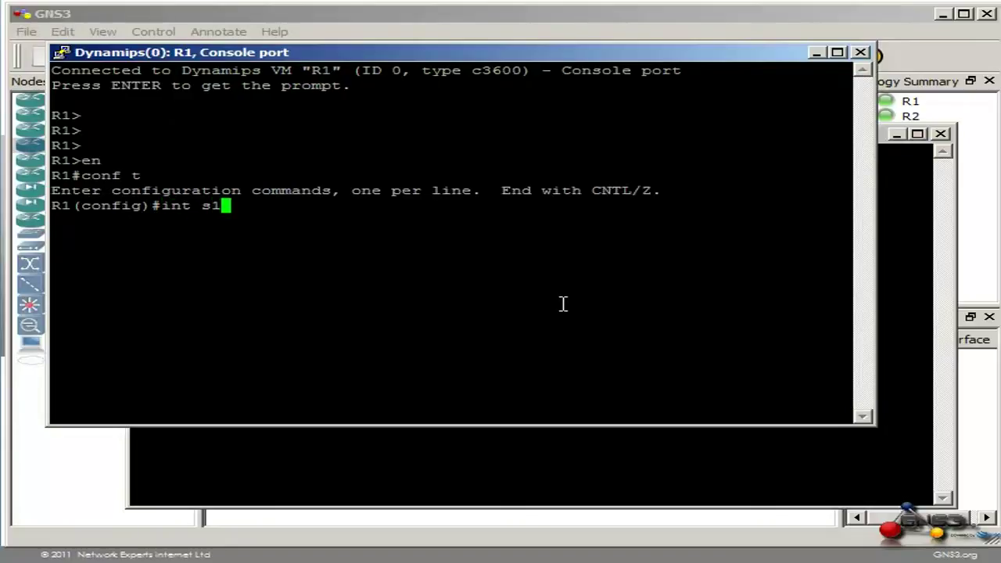
key(Return)
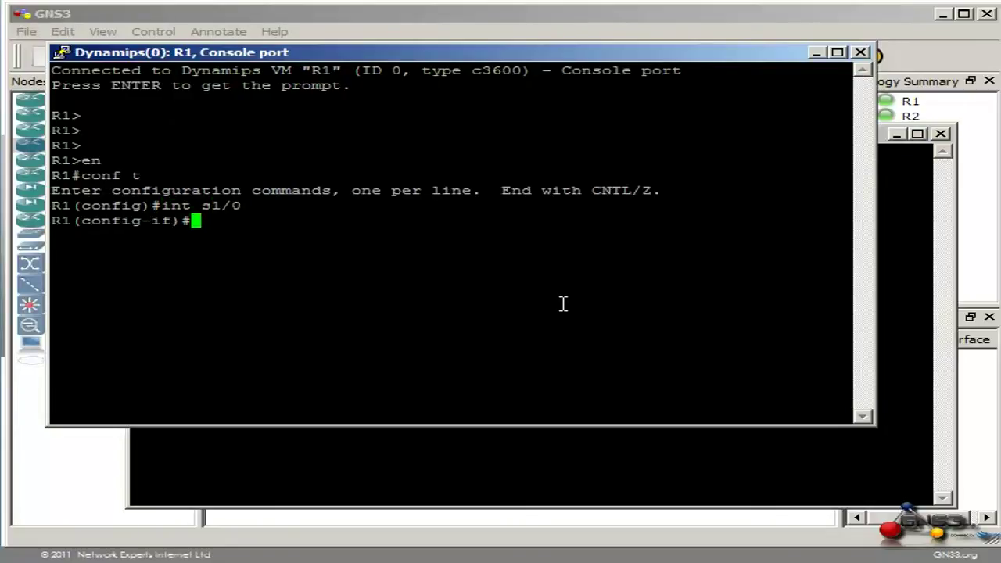
text(ip ad)
key(Tab)
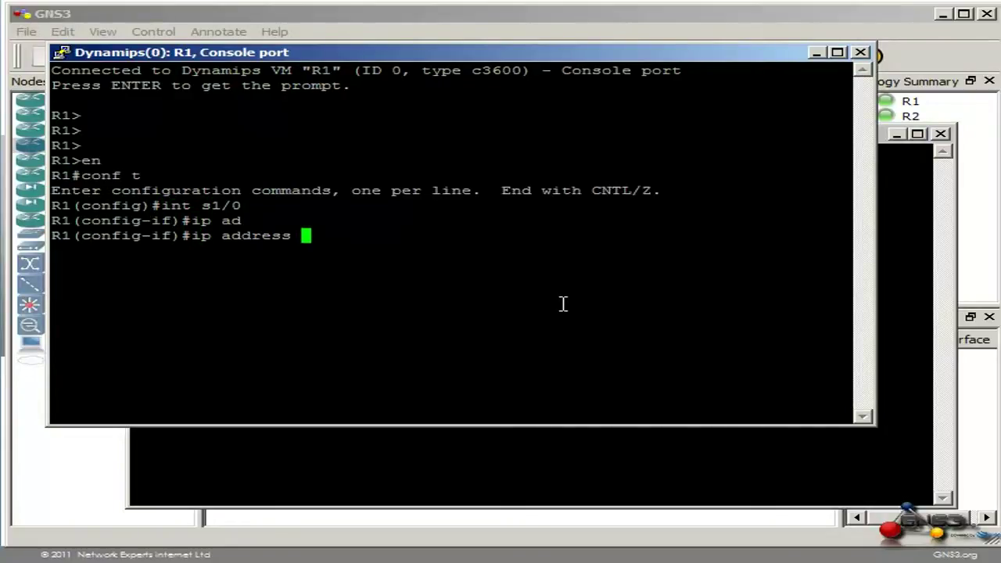
text(10.1.1.1 255.255.255.0)
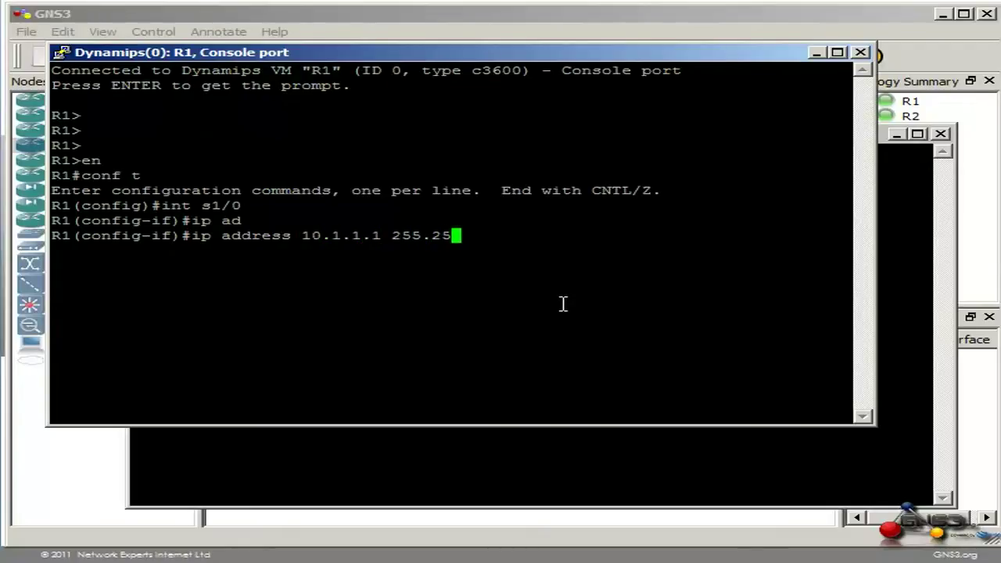
key(Return)
text(no shut)
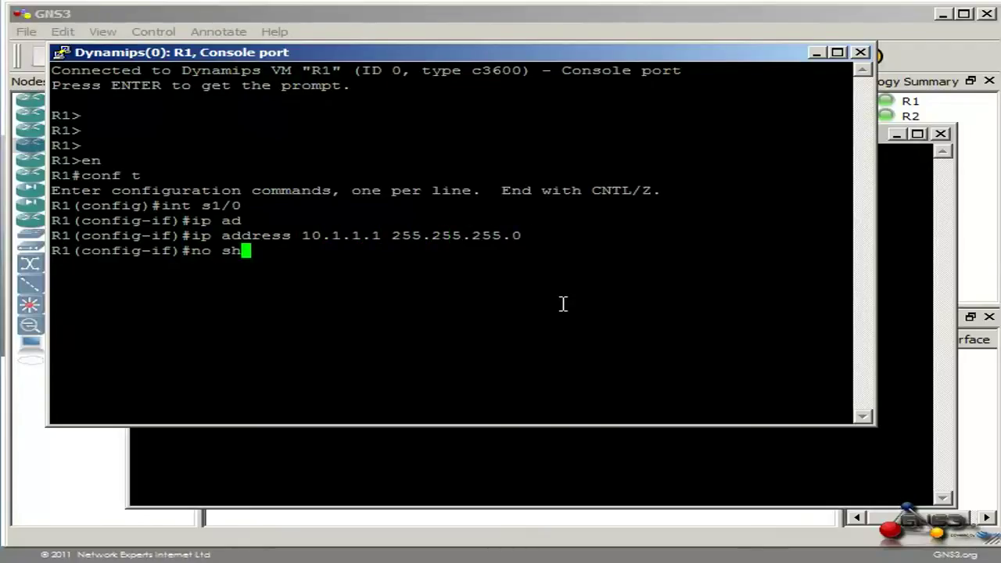
key(Return)
- Leave configuration mode and save R1's running configuration with wr
key(ctrl+z)
text(wr)
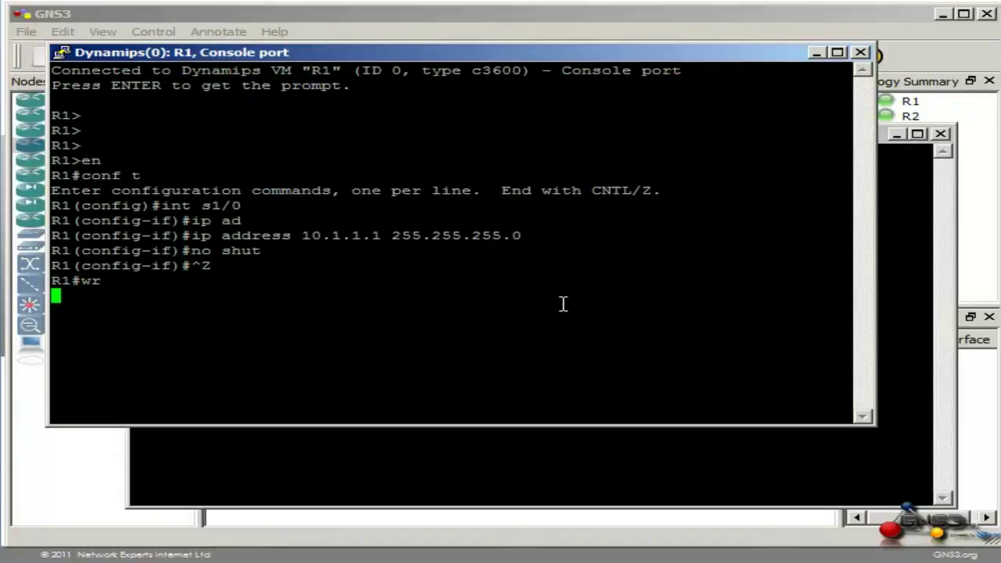
key(Return)
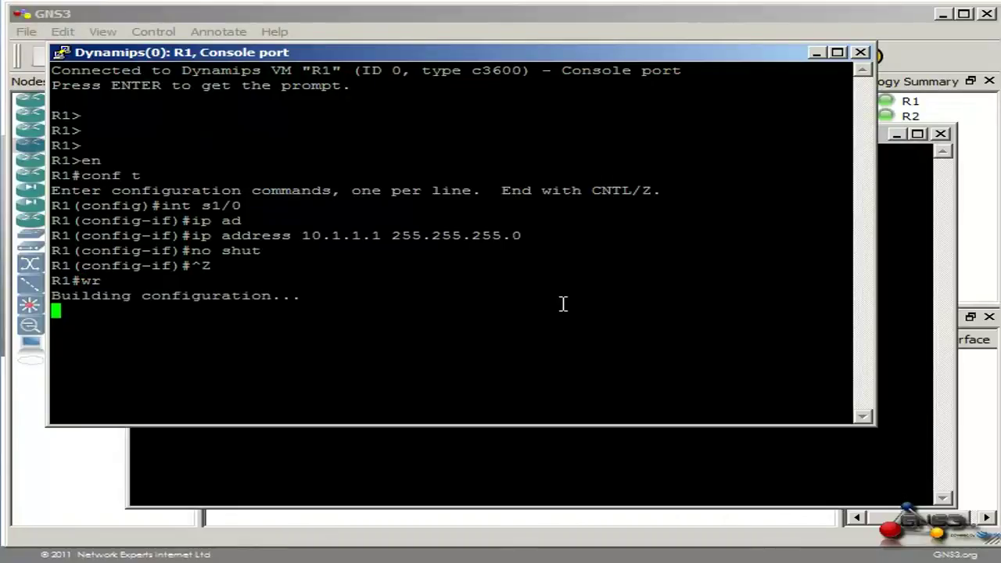
- In R2's console, enter privileged and configuration mode and select interface serial 1/0
click(584, 454)
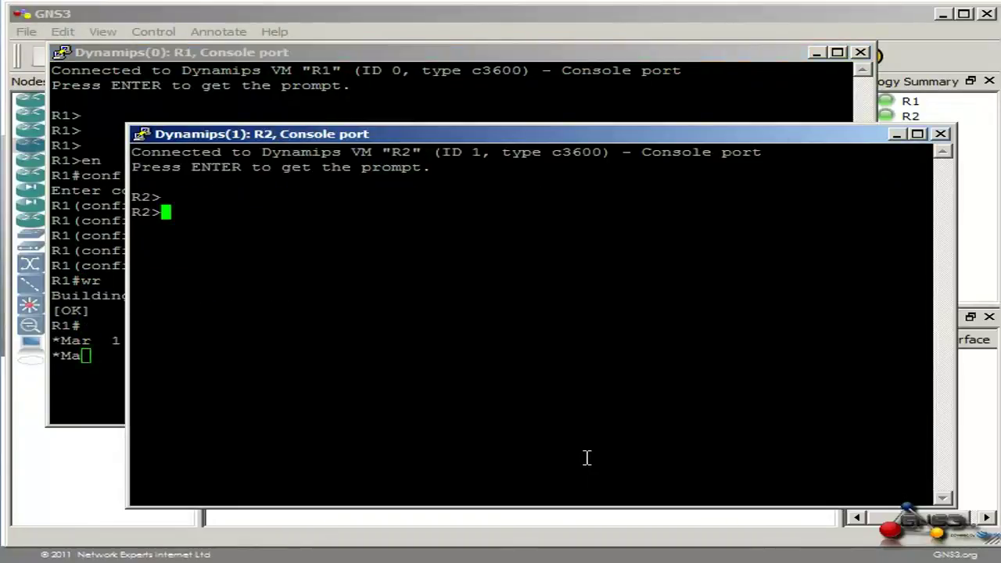
text(en)
key(Return)
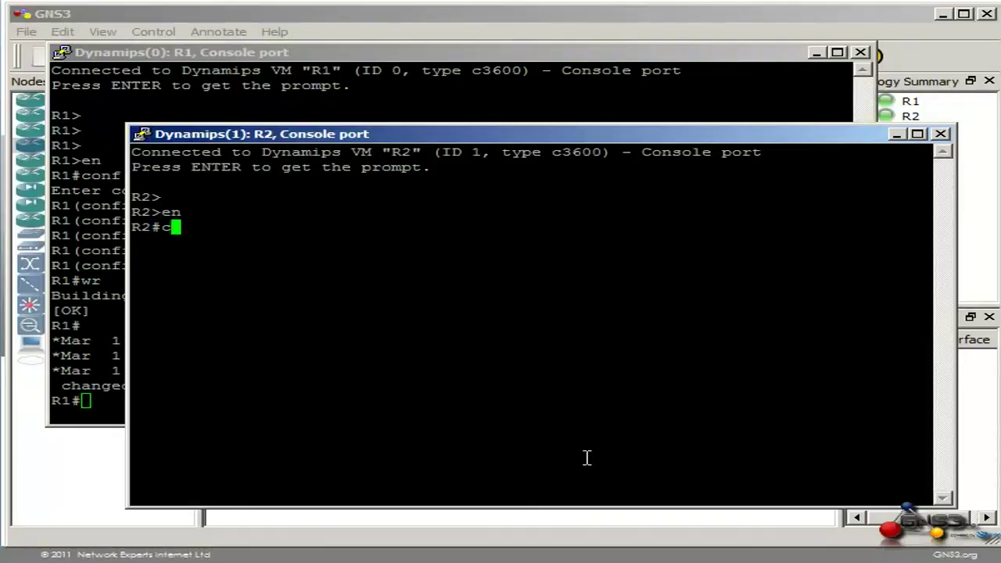
text(conf t)
key(Return)
text(int s1/0)
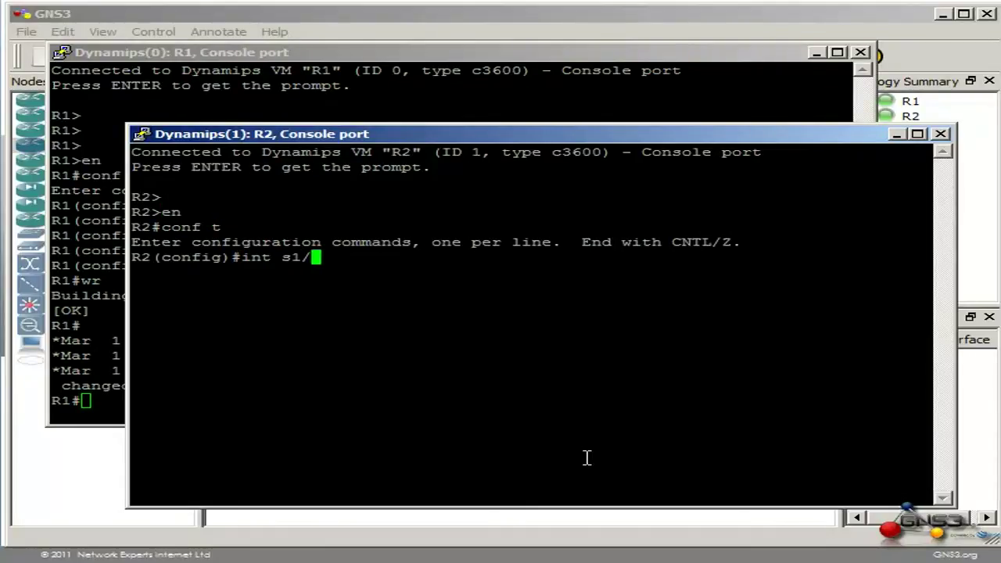
key(Return)
- Assign 10.1.1.2 255.255.255.0 to R2's serial 1/0, enable it, and exit configuration mode
text(ip ad)
key(Tab)
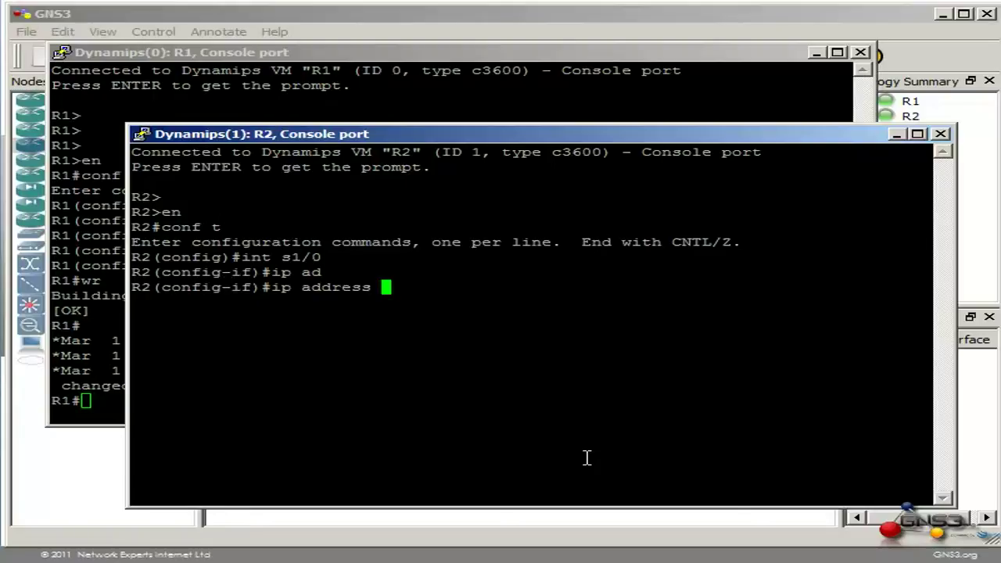
text(10.1.1.2 2)
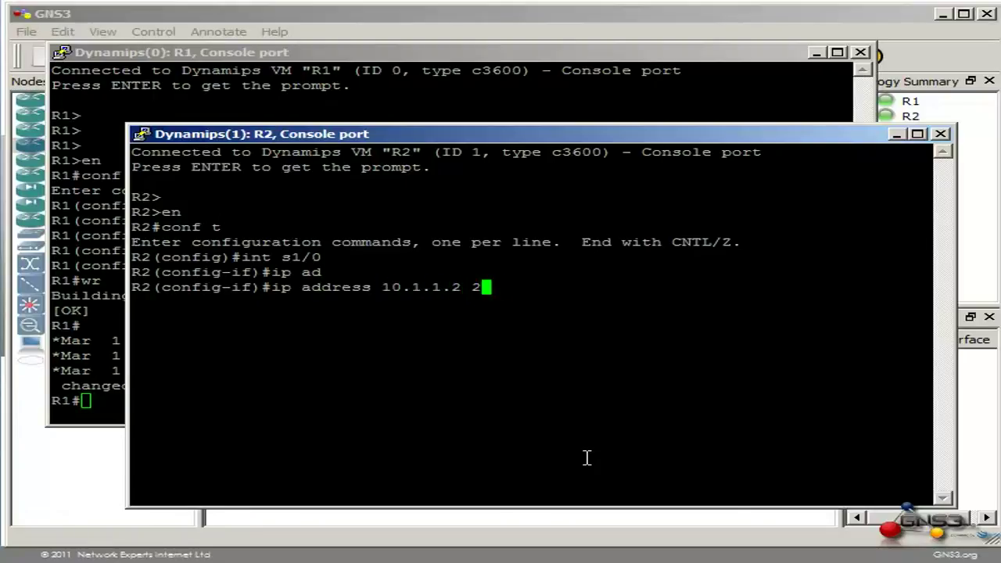
text(55.255.255.255.0)
key(Return)
text(no shut)
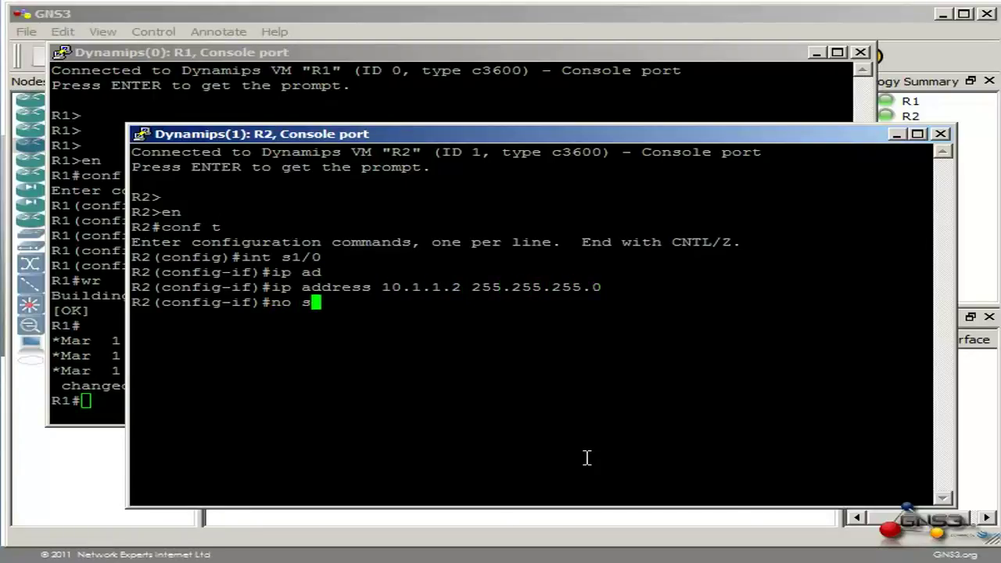
key(Return)
key(ctrl+z)
- Ping R1 at 10.1.1.1 twice until it succeeds, then save R2's configuration
text(ping 1)
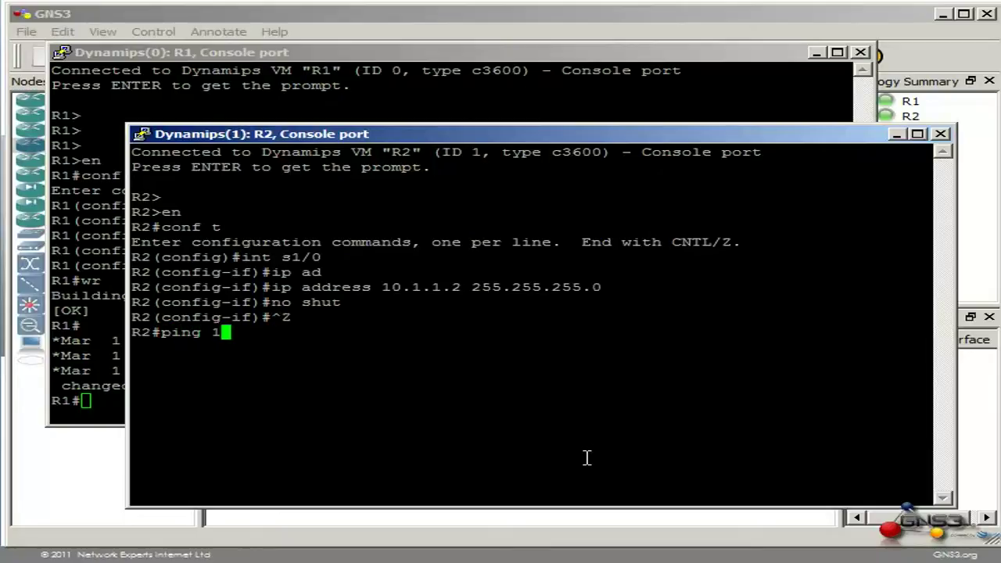
text(0.1.1.1)
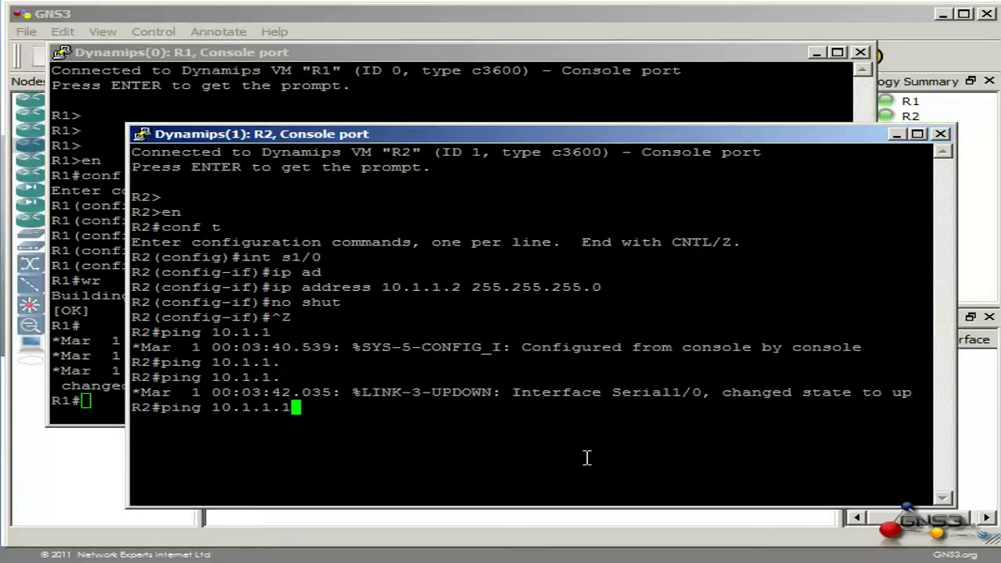
key(Return)
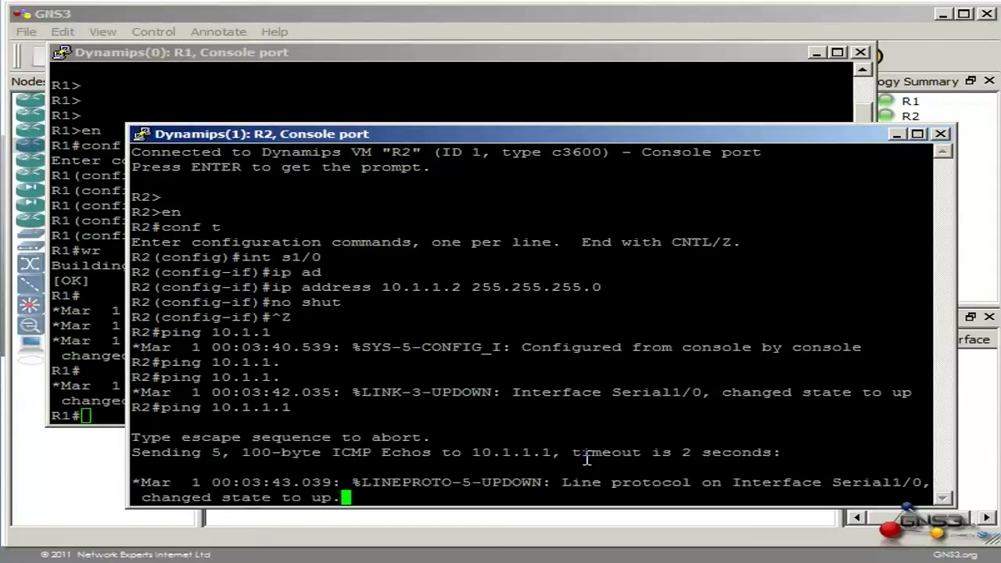
key(Up)
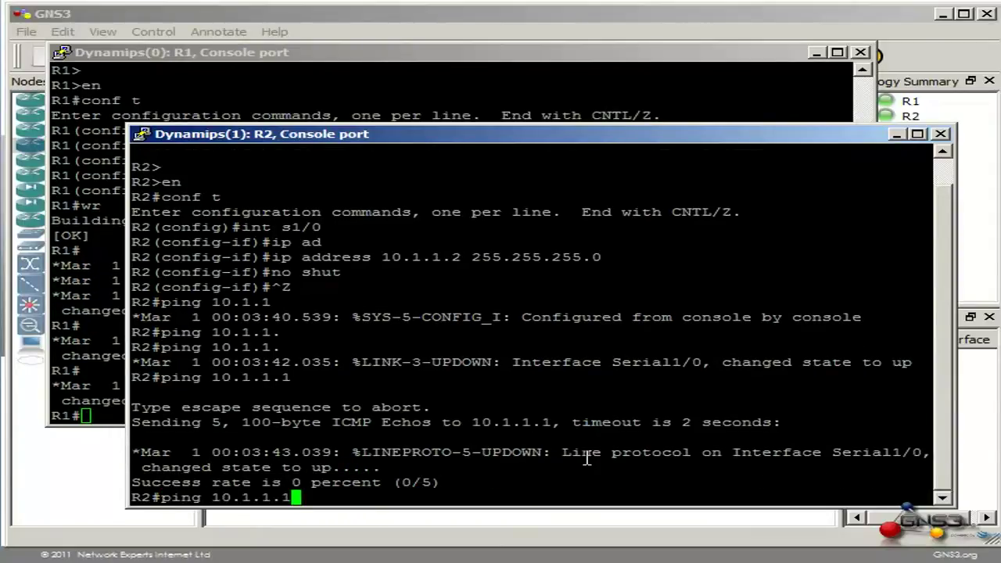
key(Return)
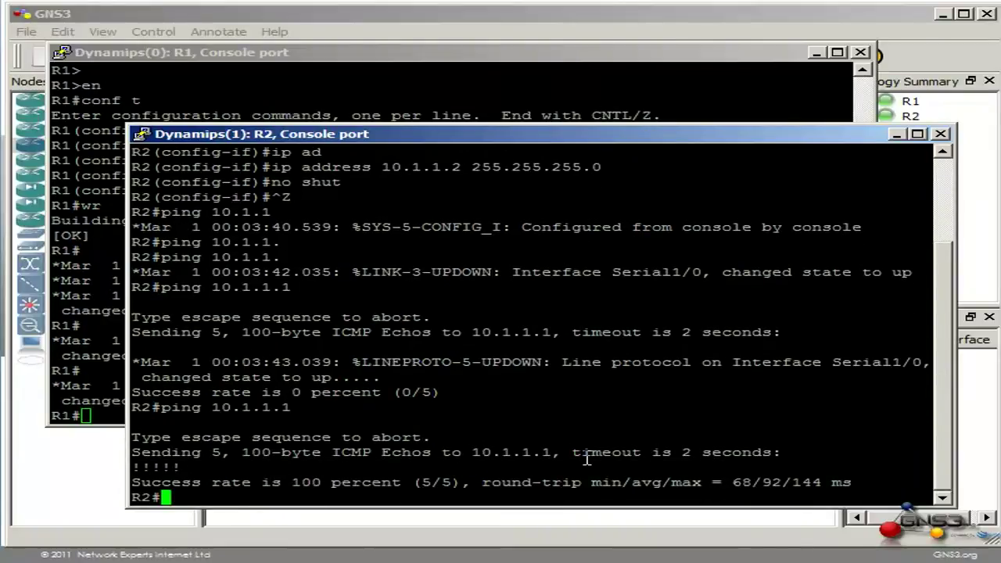
text(wr)
key(Return)
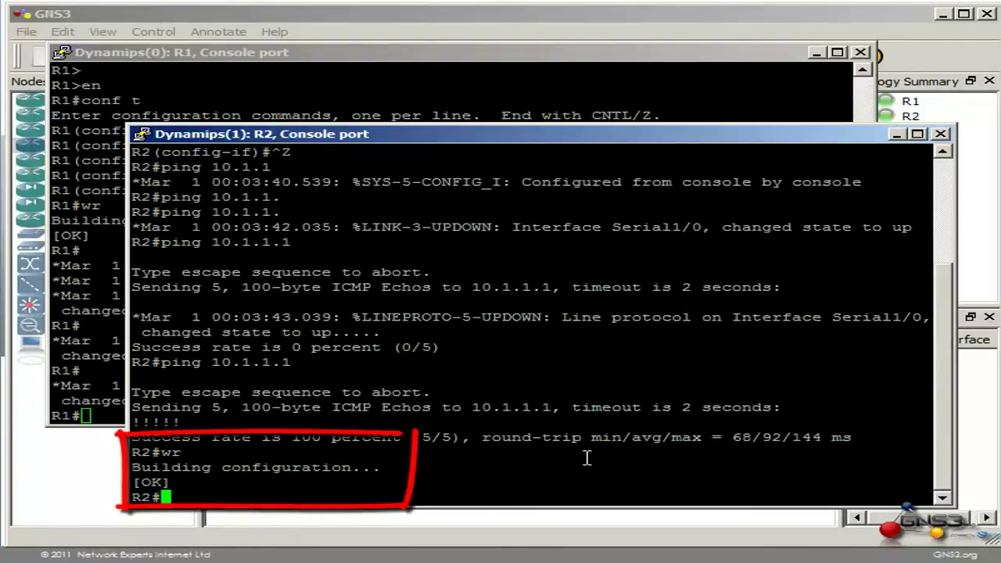
- Show R1's Serial1/0 running configuration and highlight the 10.1.1.1 interface lines
click(385, 98)
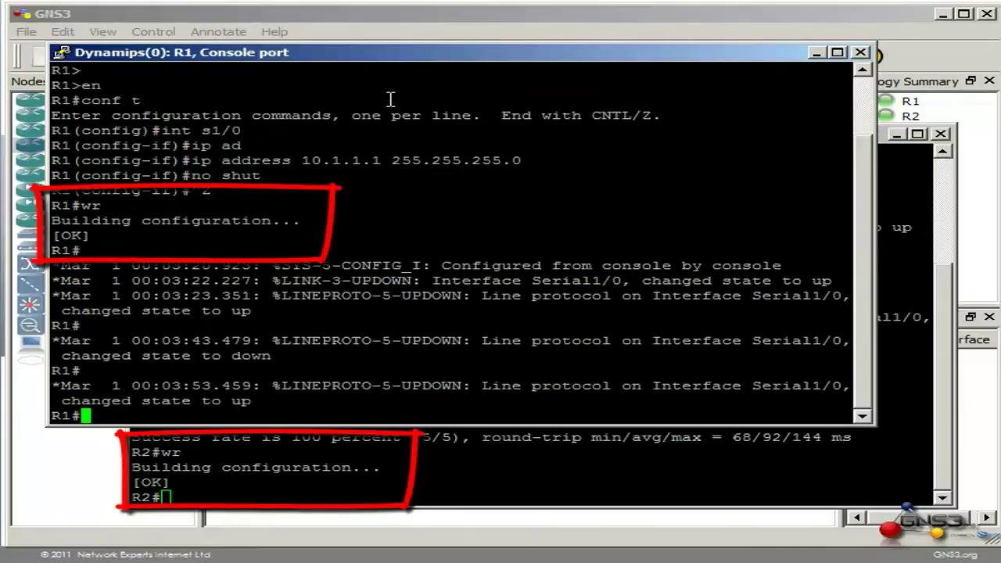
text(sh run int s1/0)
key(Return)
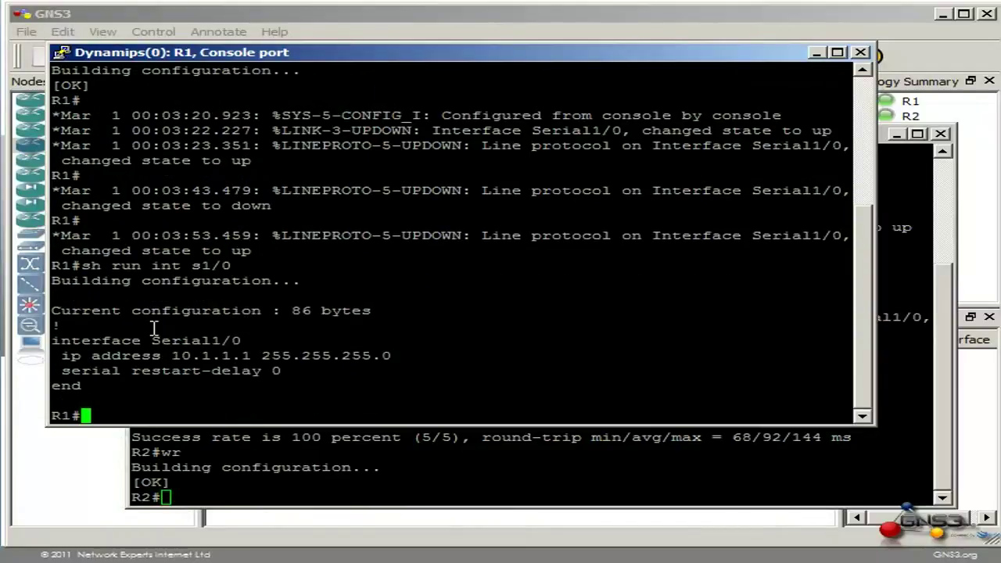
drag(54, 344, 232, 381)
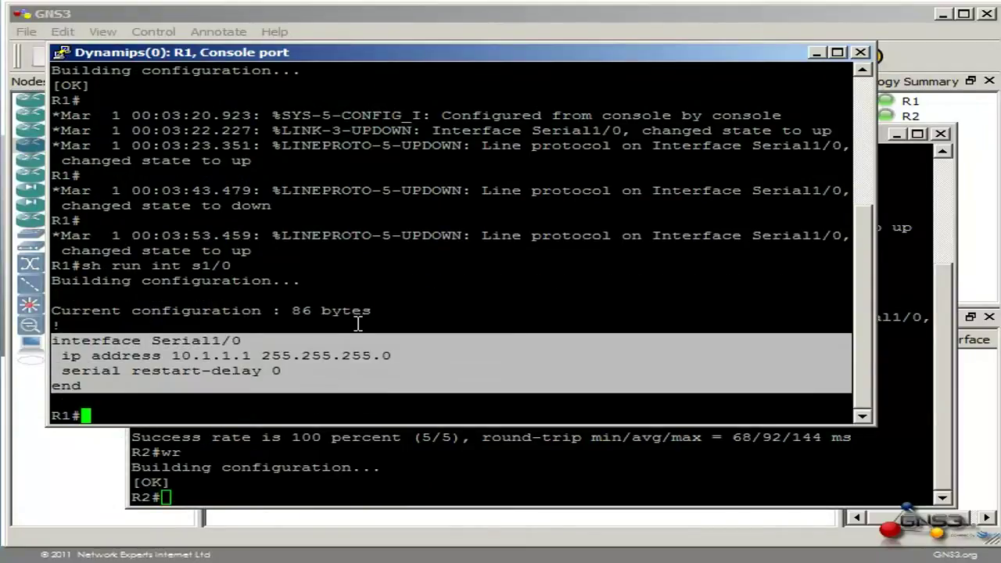
- Show R2's Serial1/0 running configuration, highlight the 10.1.1.2 lines, and return to GNS3
click(411, 475)
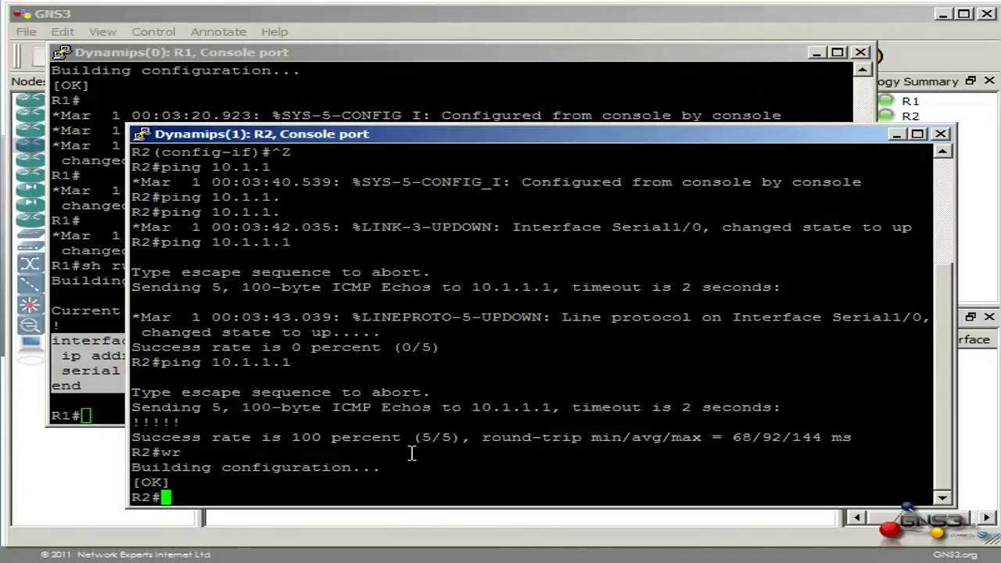
text(sh run int s1/0)
key(Return)
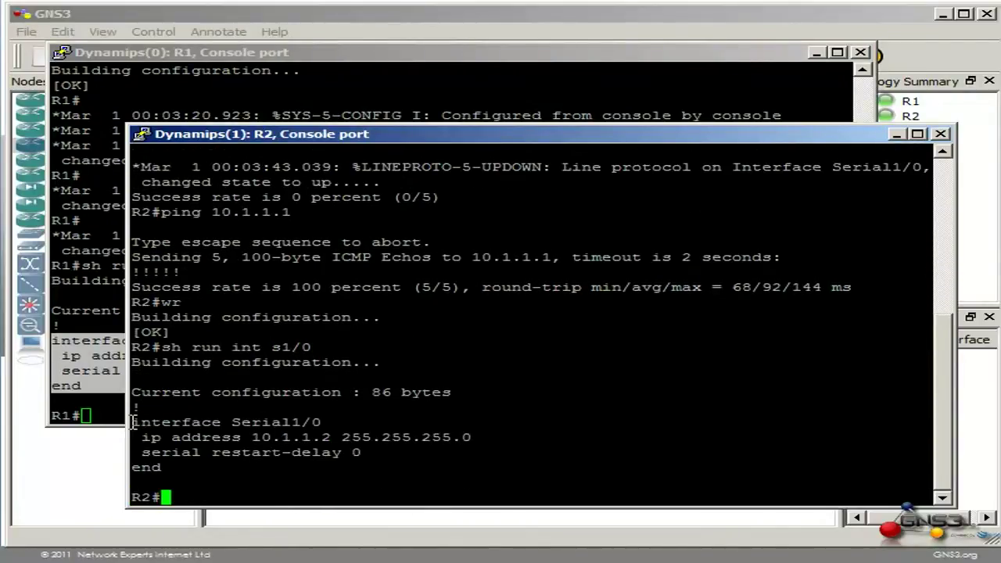
drag(137, 423, 361, 454)
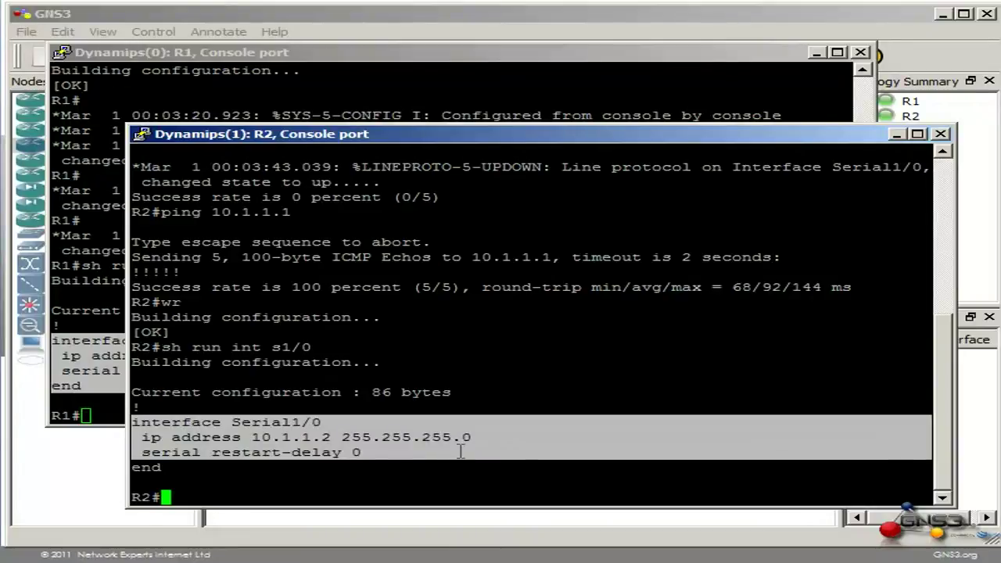
click(138, 20)
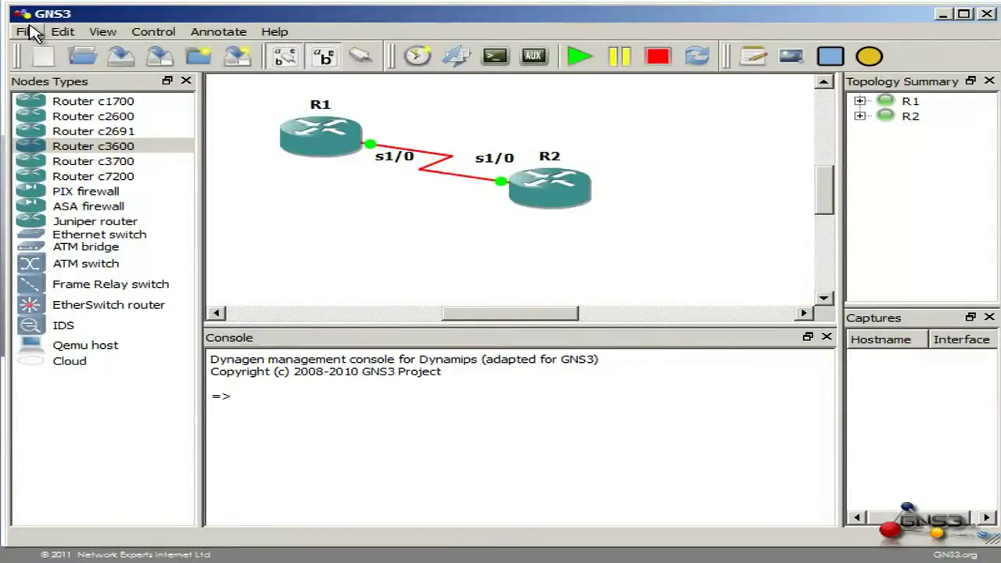
- Stop the routers and fill Save Project As with testsavedconfigs1 in c:\temp\GNS3\testsavedconfigs1
click(25, 31)
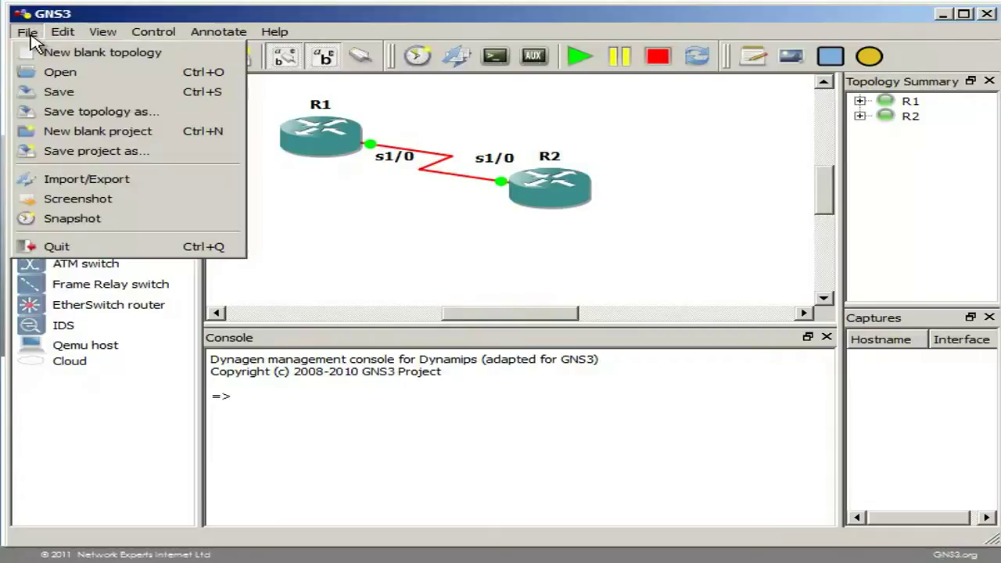
click(104, 155)
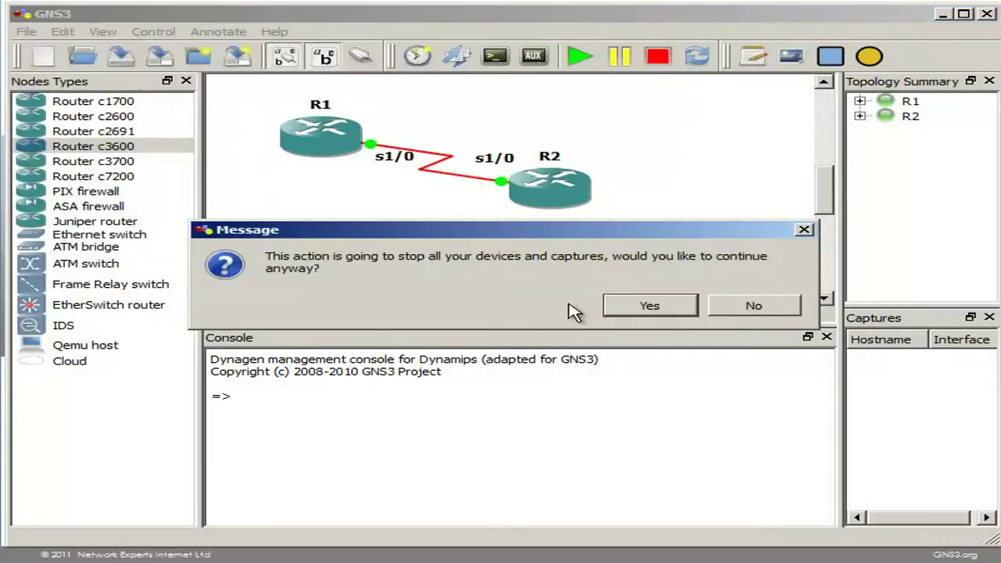
click(650, 307)
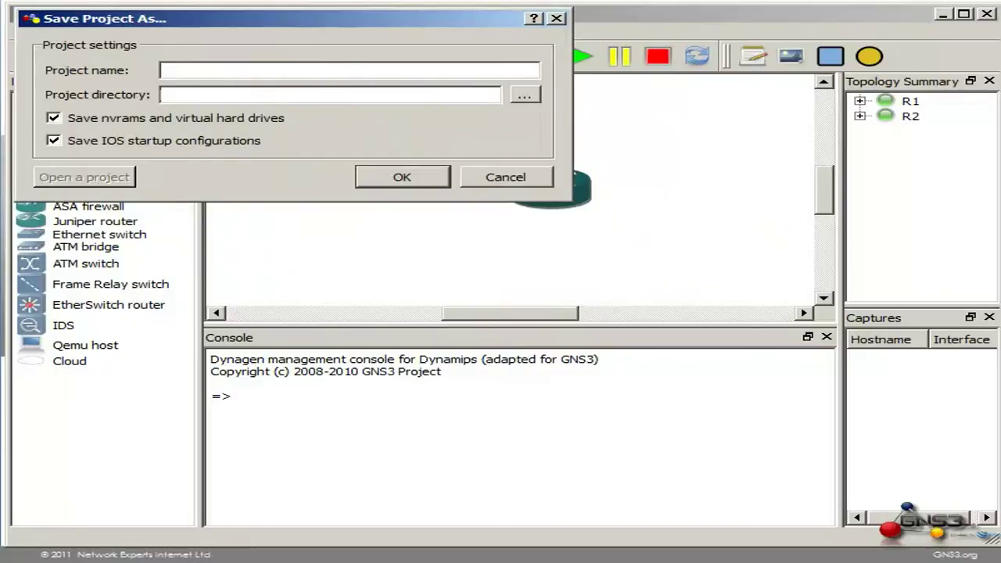
text(testsavedconfigs1)
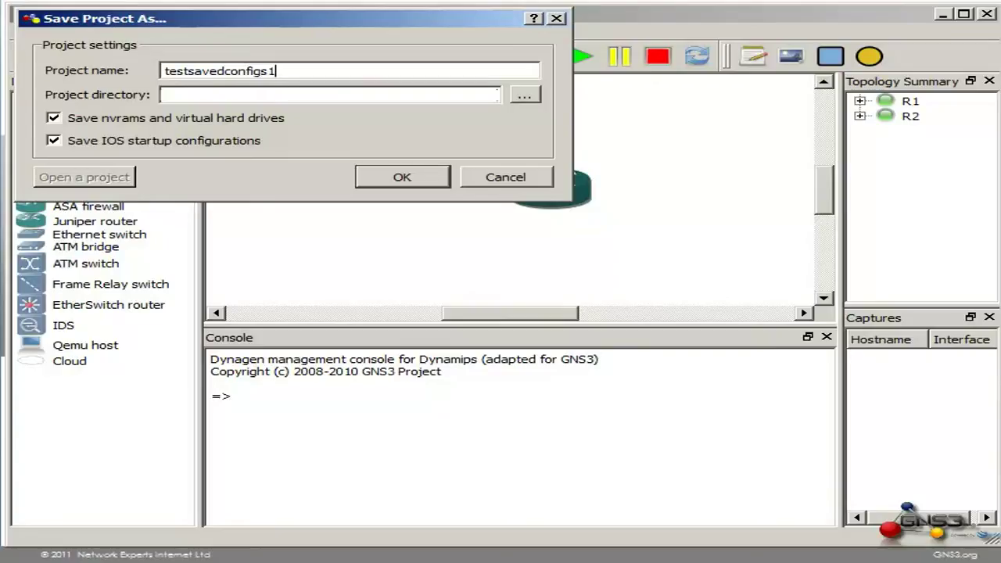
key(ctrl+a)
key(ctrl+c)
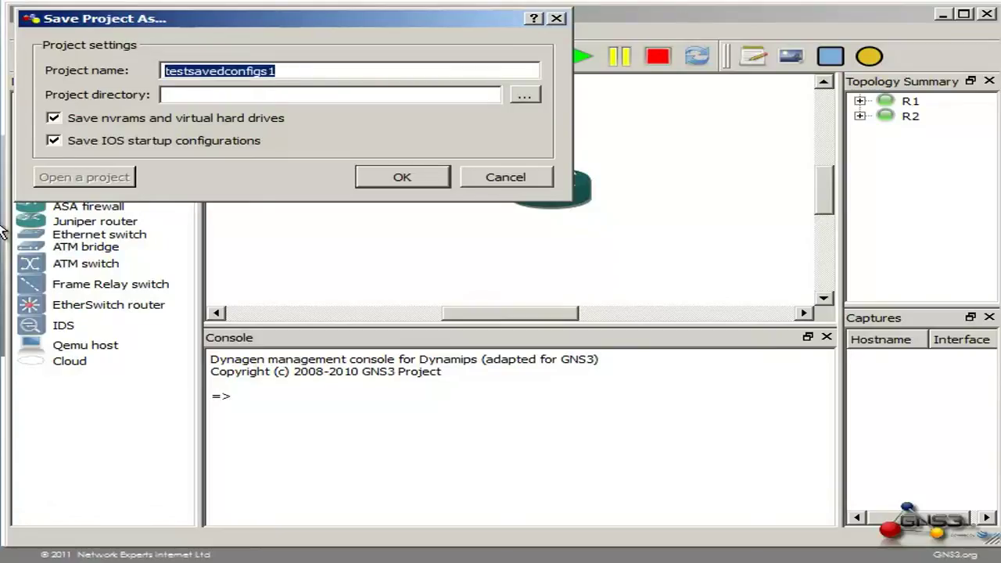
key(Tab)
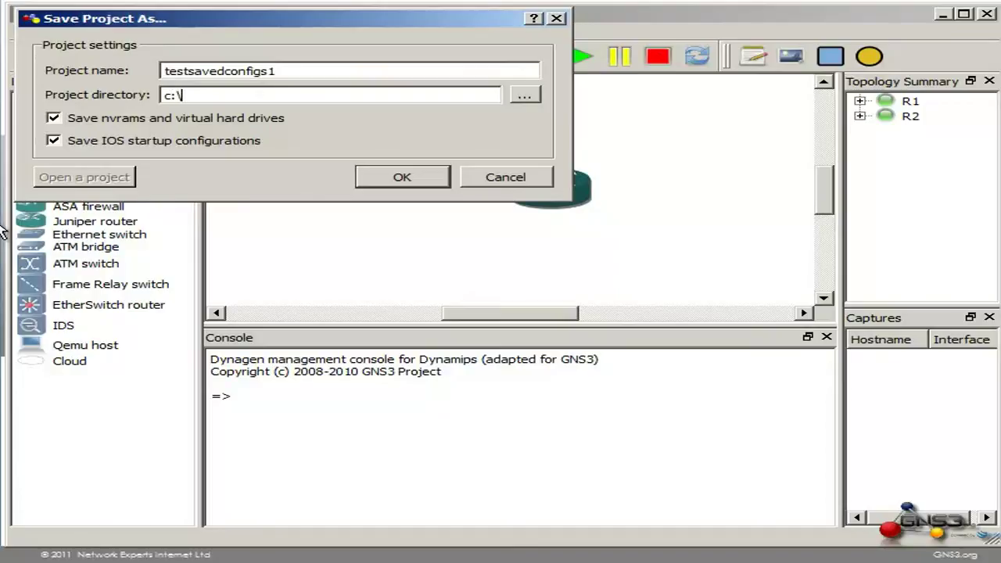
text(c:	emp\GNS3\)
key(ctrl+v)
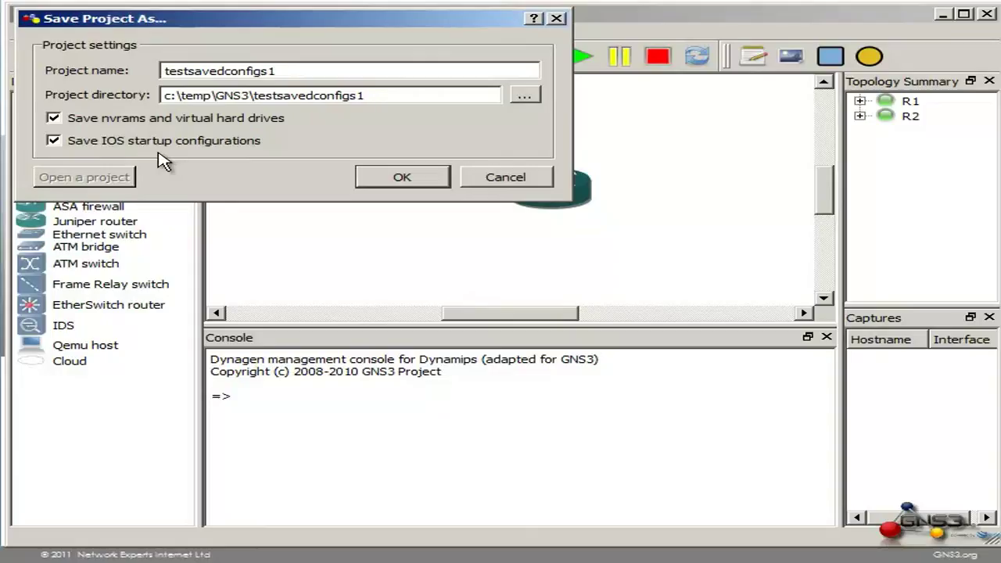
- Confirm the project save, then browse into its configs folder holding R1 and R2 files
click(403, 179)
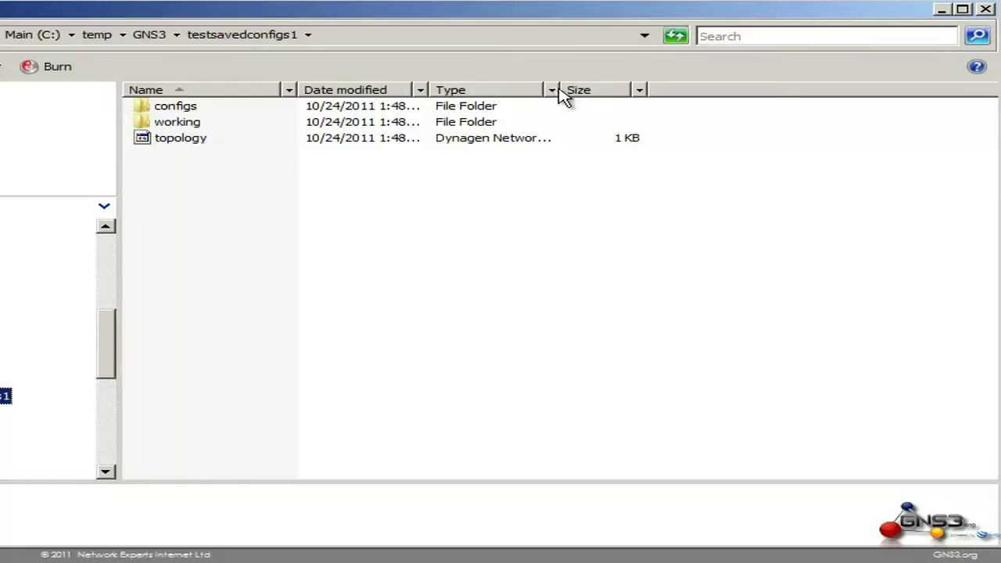
drag(564, 89, 657, 89)
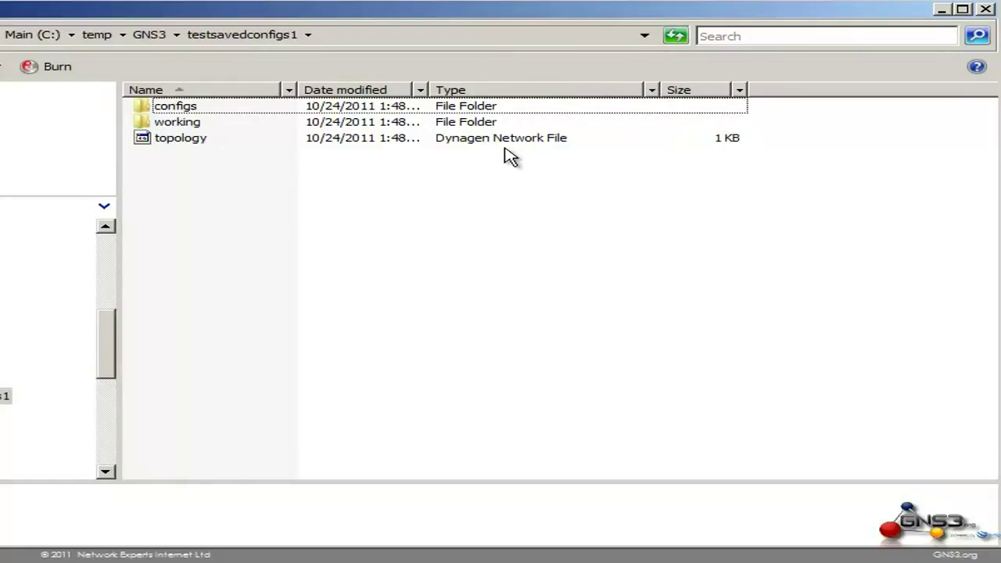
click(481, 143)
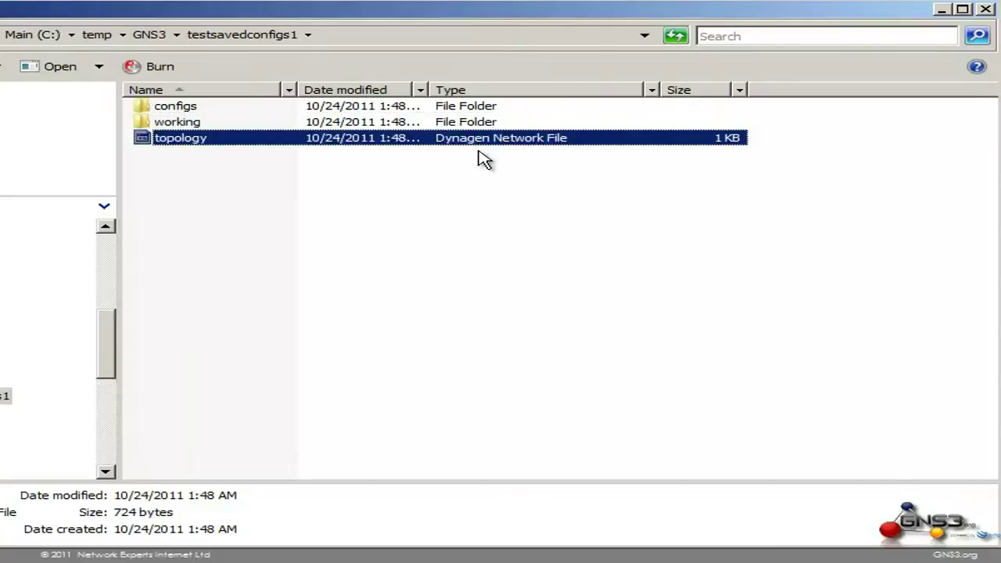
double_click(182, 108)
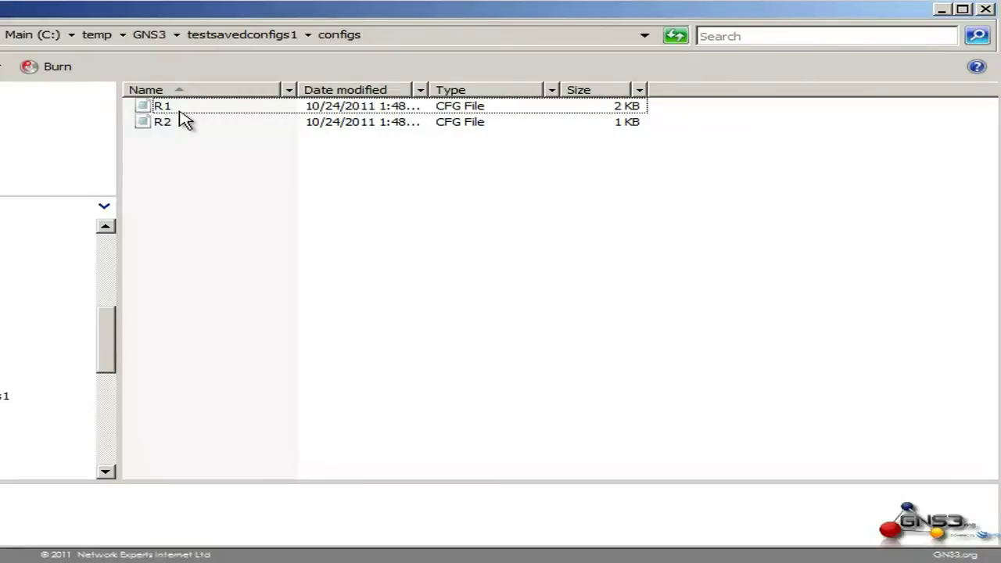
- Open R1's config in Notepad, check Serial1/0 has 10.1.1.1, then close it
double_click(182, 111)
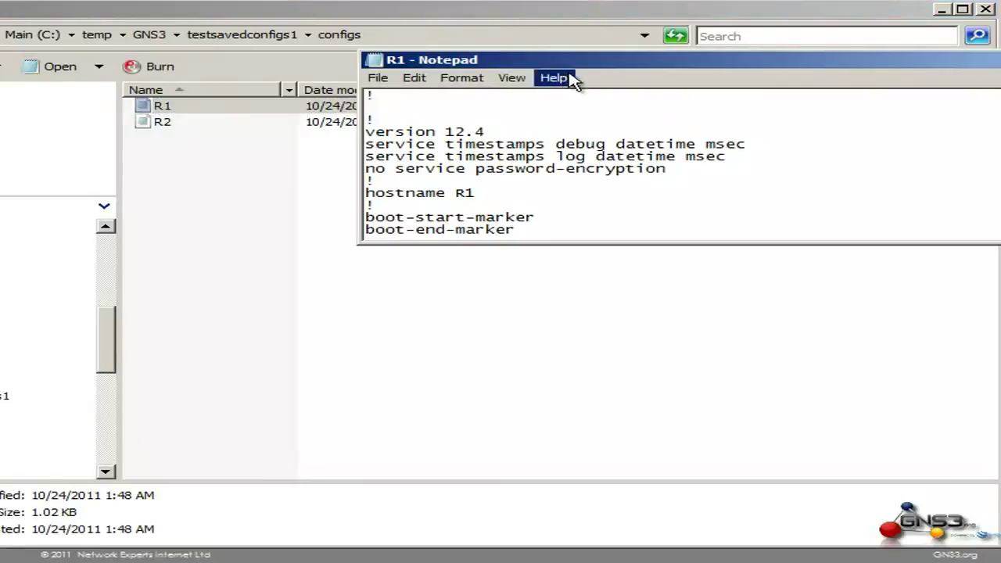
drag(582, 69, 312, 72)
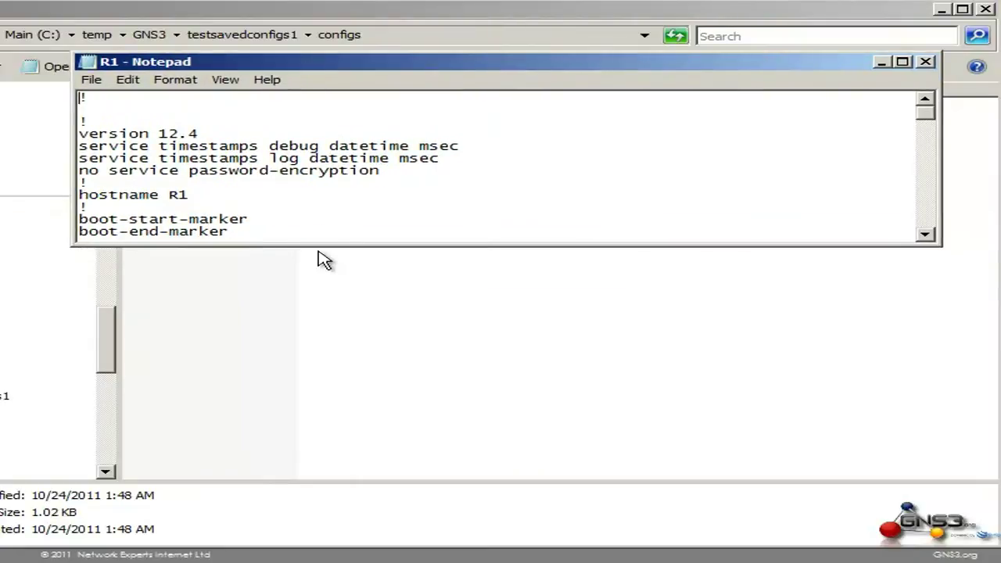
drag(317, 245, 365, 463)
scroll(304, 267, down, 10)
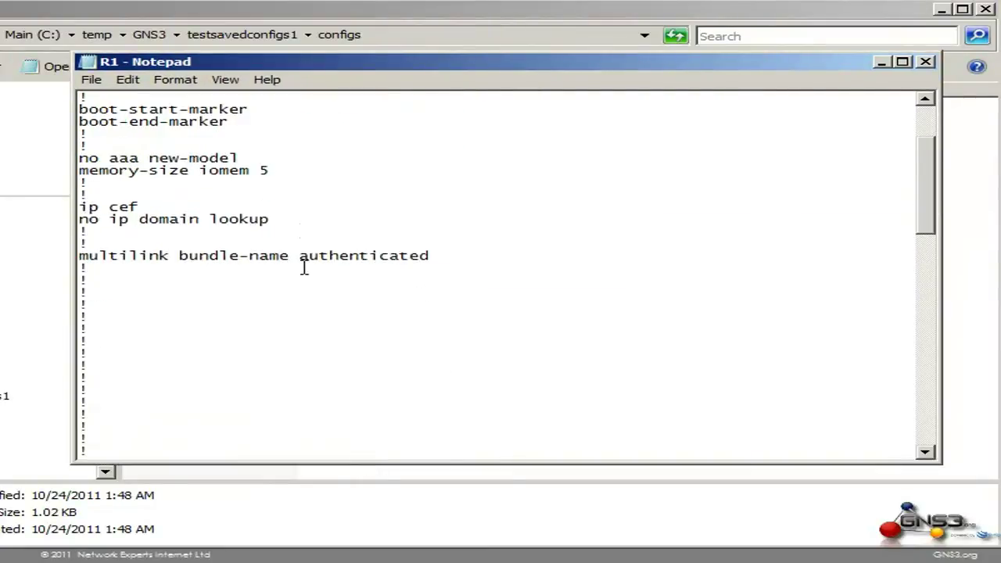
scroll(304, 268, down, 3)
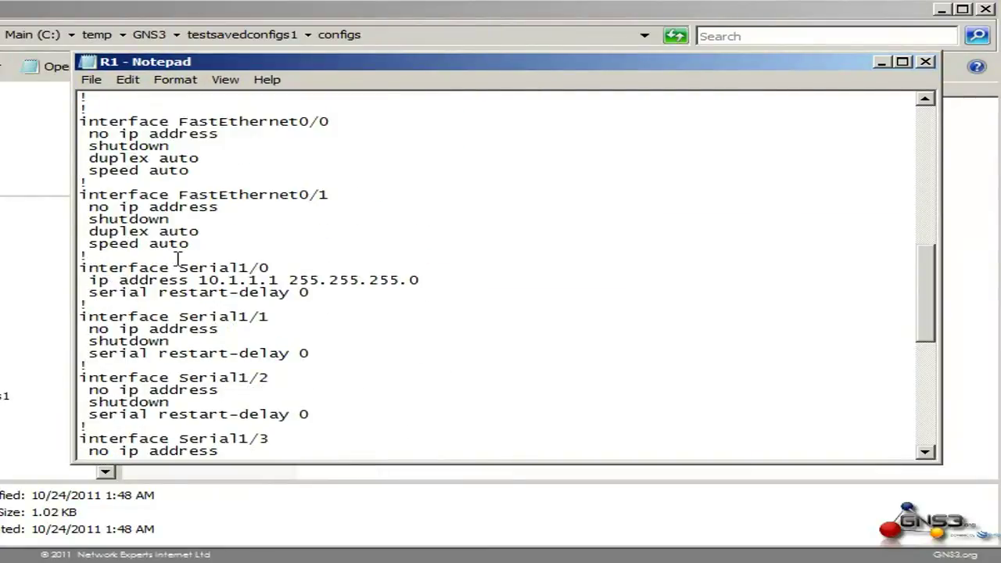
drag(80, 268, 322, 299)
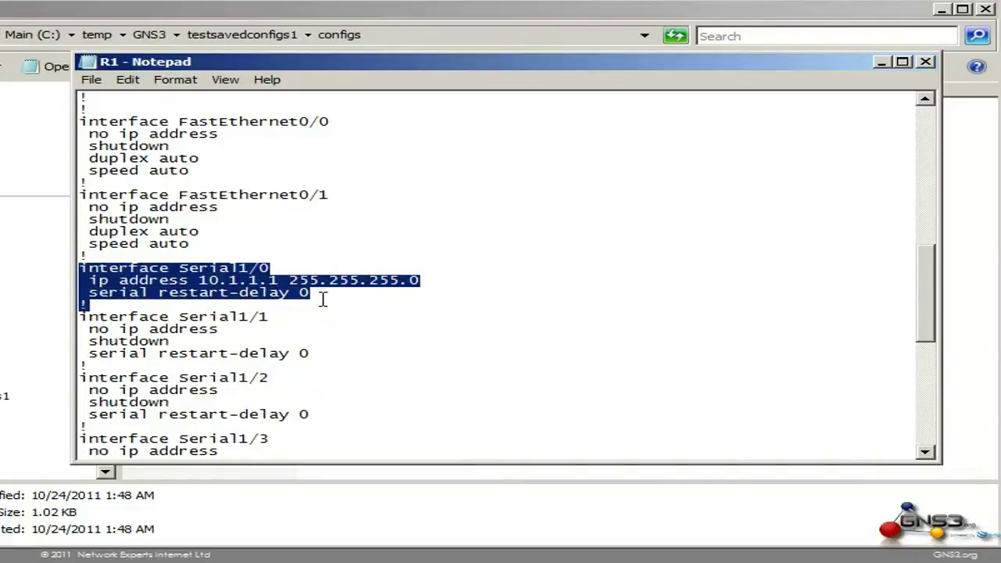
click(925, 61)
- Open R2's config in Notepad and check Serial1/0 has 10.1.1.2
double_click(163, 123)
scroll(352, 255, down, 10)
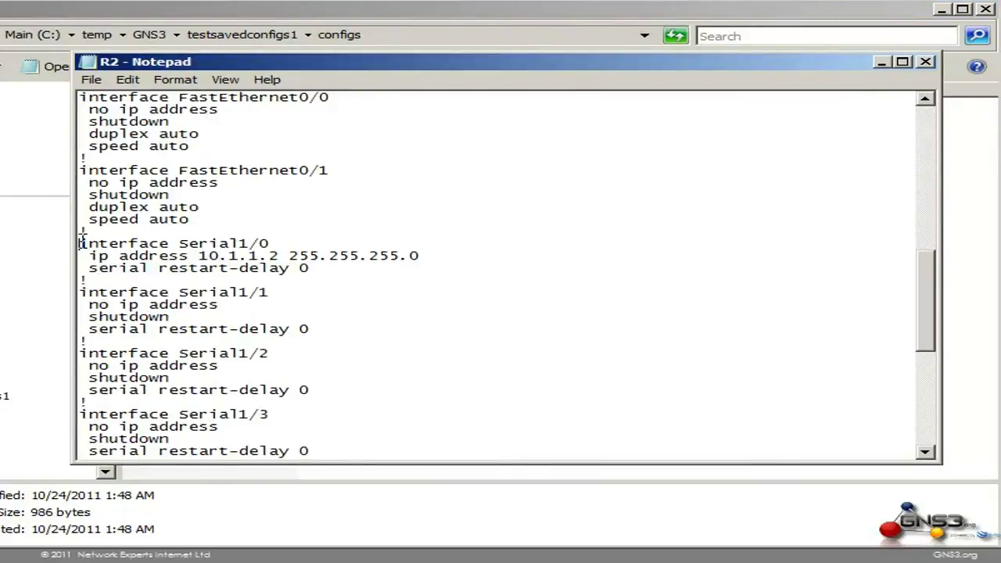
drag(81, 241, 368, 270)
click(386, 271)
- Close R2's config and view the testsavedconfigs1 working folder's nvram and bootflash files
click(925, 61)
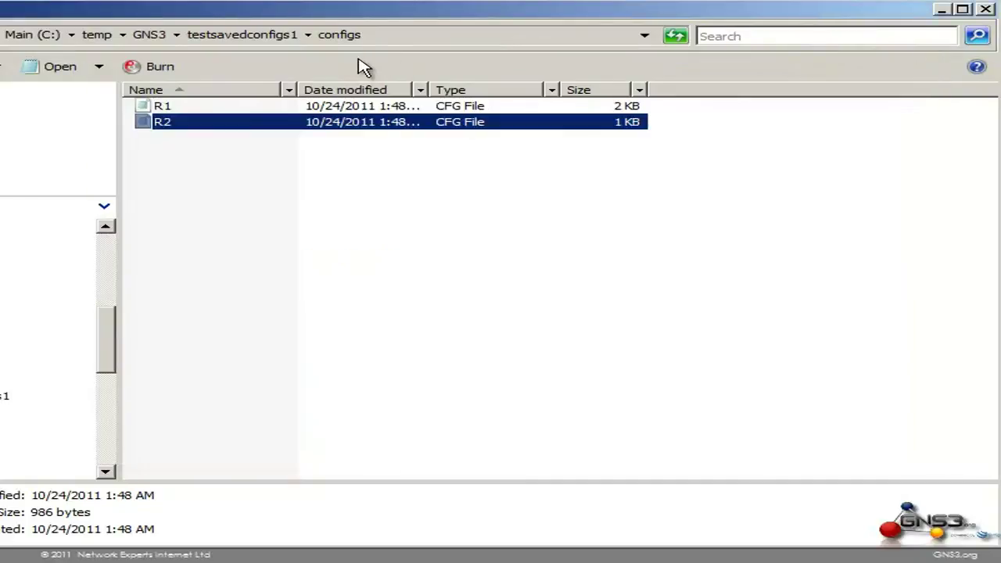
click(219, 39)
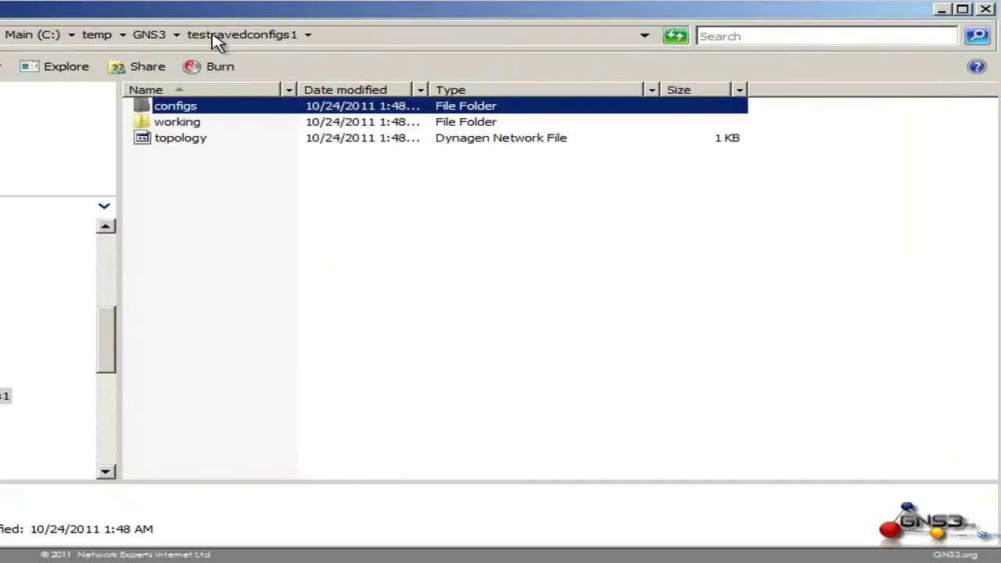
double_click(197, 123)
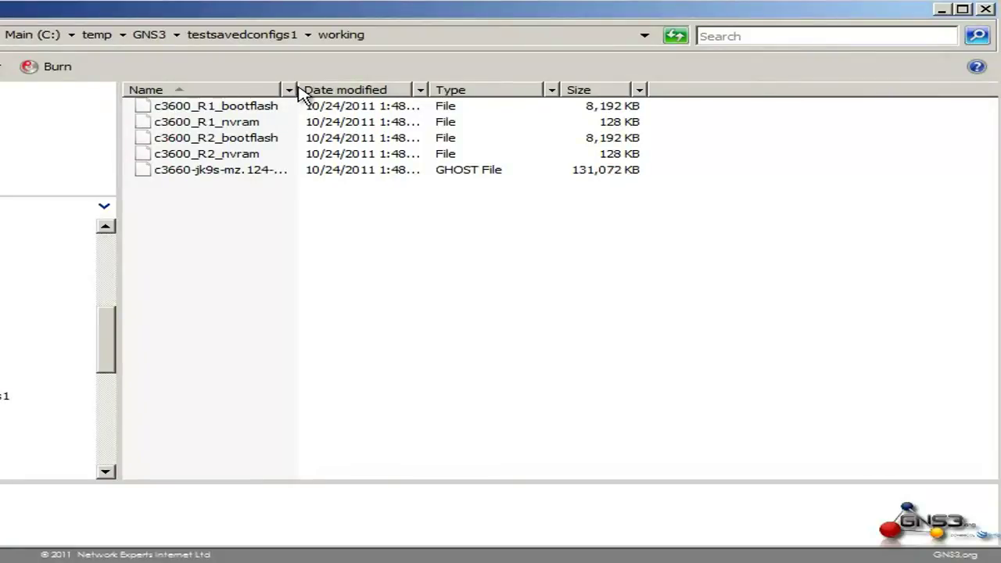
drag(298, 89, 472, 87)
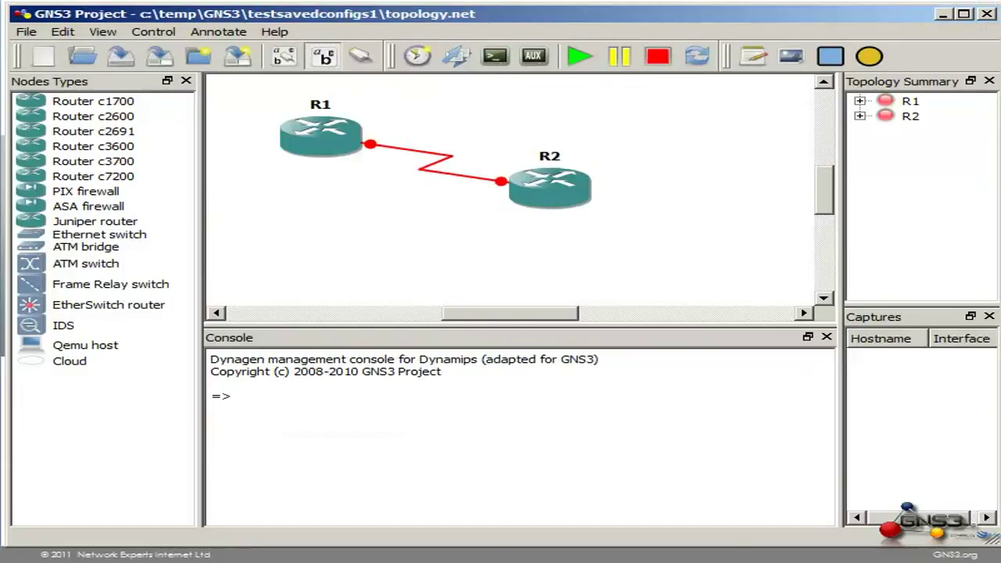
- Create a project snapshot named Snapshot1 from the snapshots manager
click(27, 32)
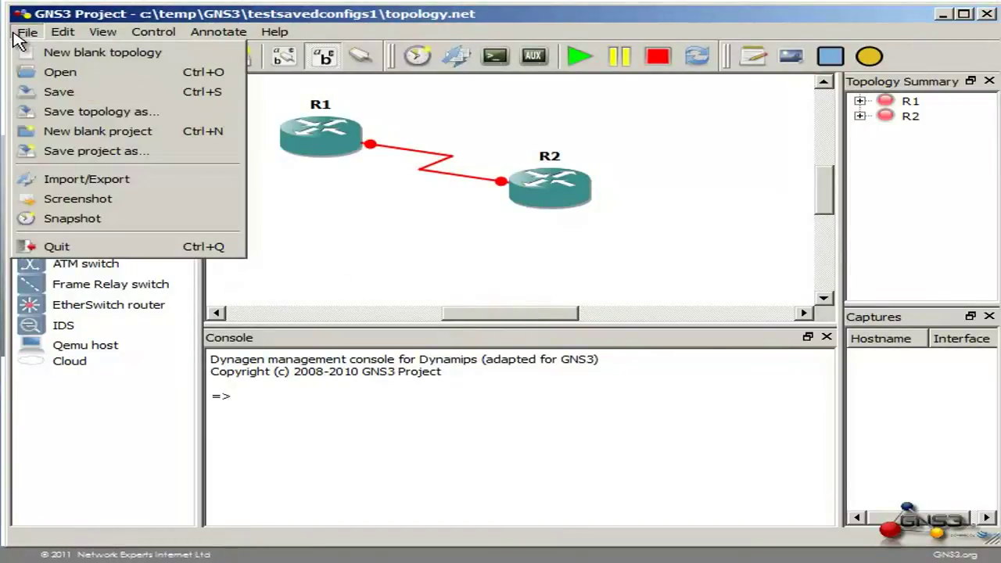
click(118, 218)
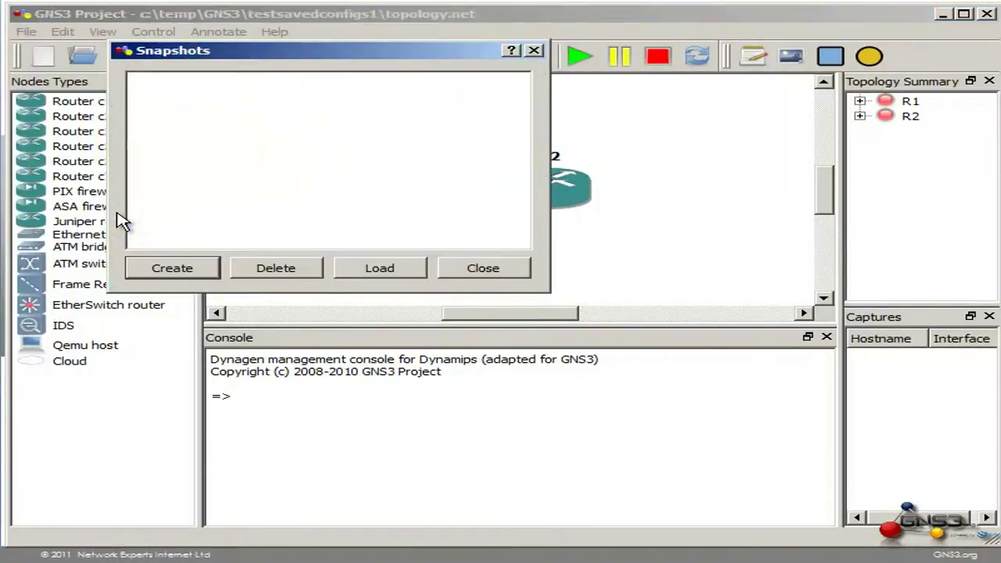
click(173, 268)
key(BackSpace)
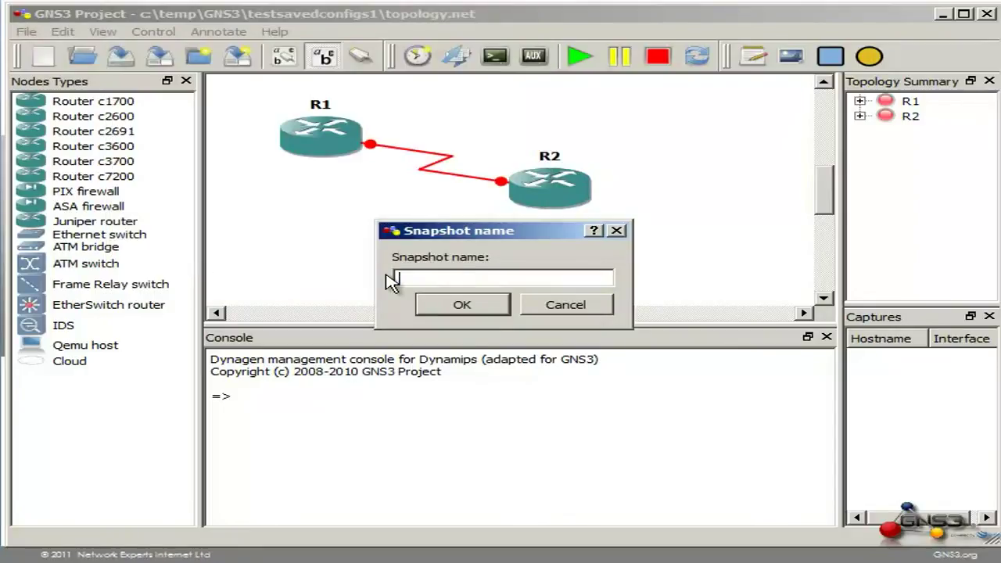
text(Snapshot1)
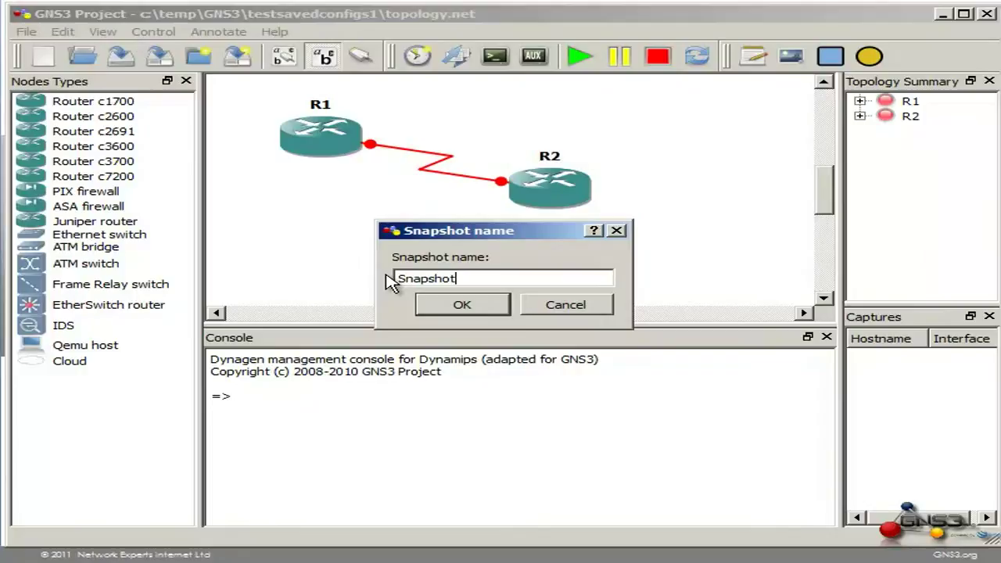
click(462, 305)
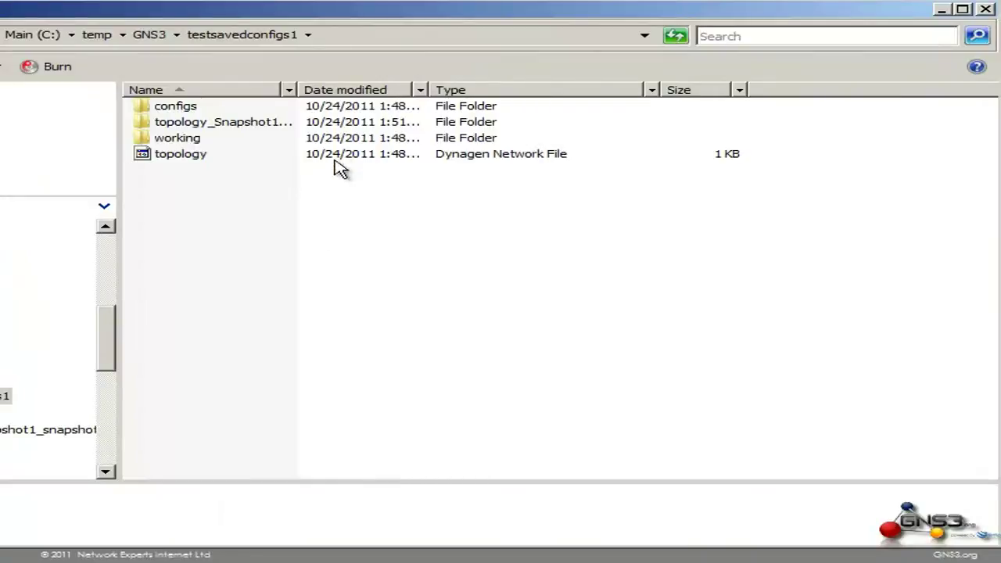
- Open the snapshot folder's configs subfolder to confirm R1 and R2 configs, then minimize Explorer
drag(299, 92, 526, 79)
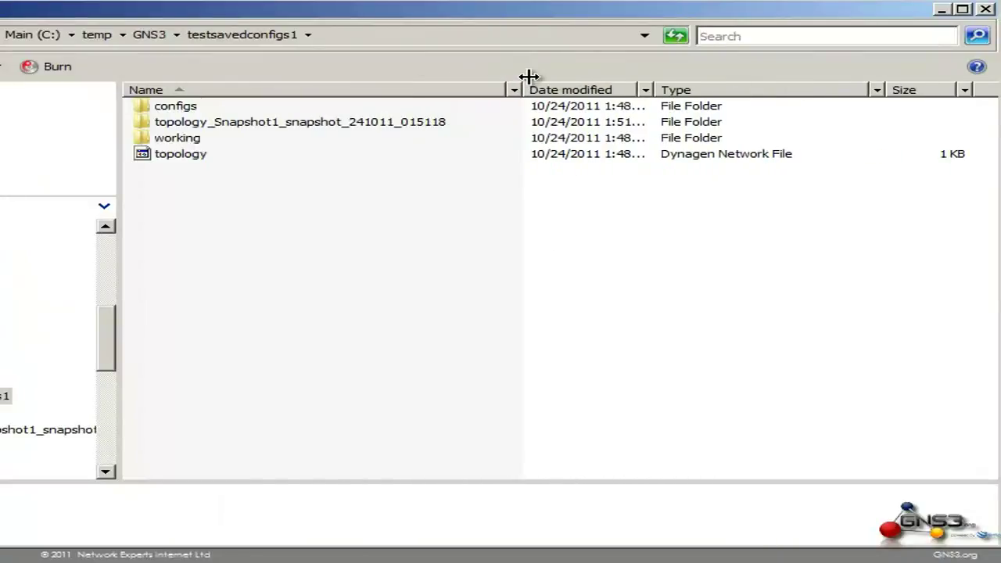
double_click(322, 124)
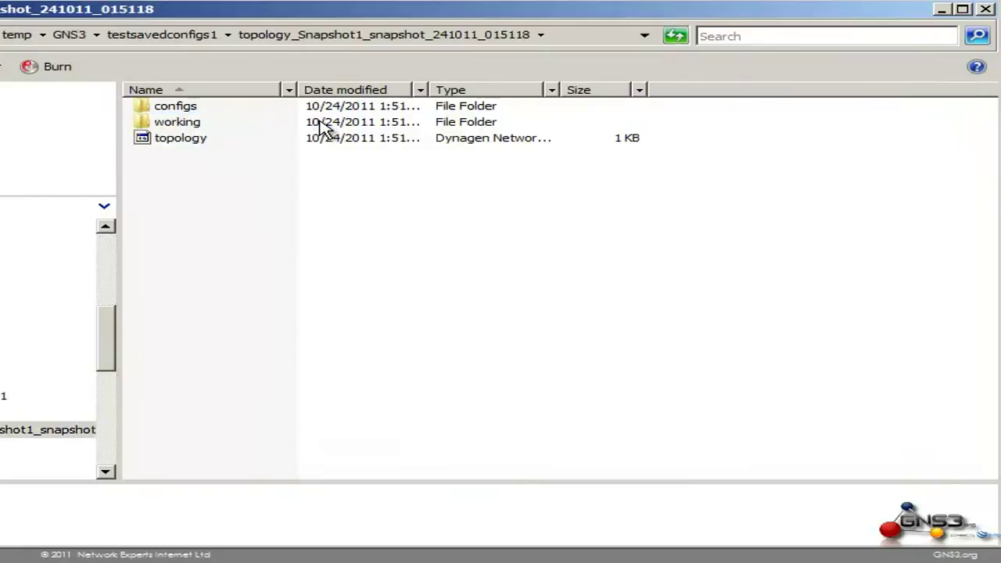
click(211, 144)
double_click(193, 112)
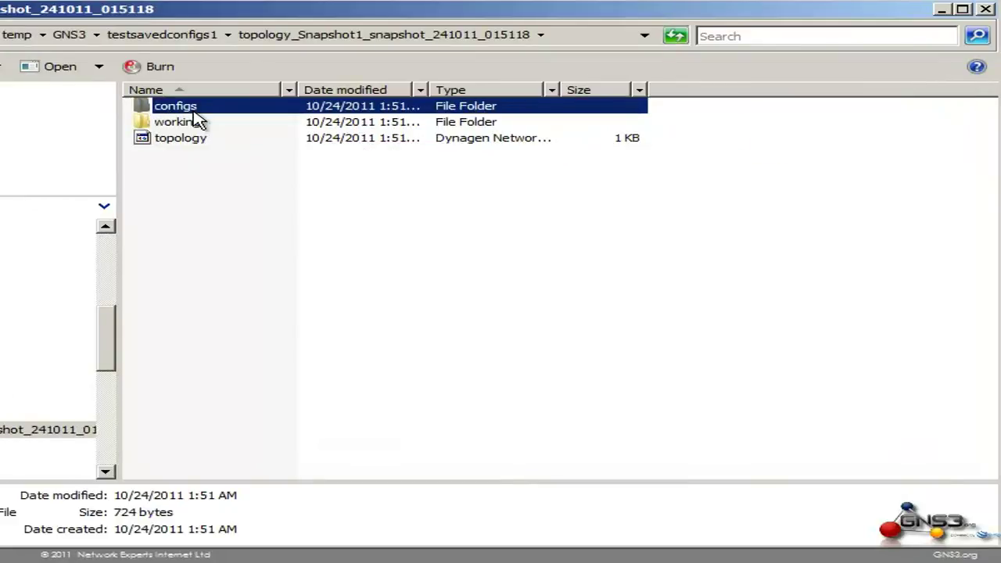
click(941, 9)
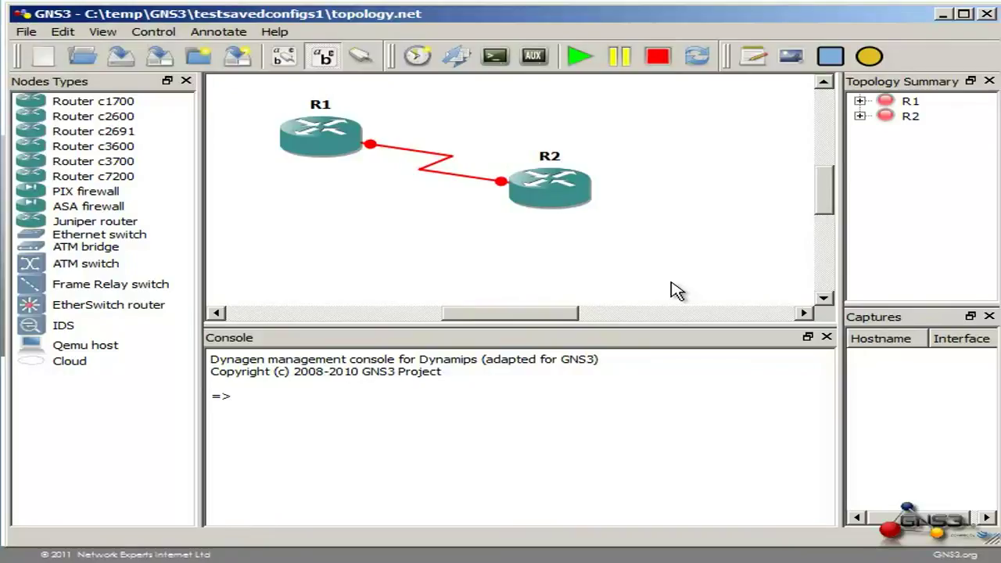
- Open topology.net from the topology_Snapshot1_snapshot_241011_015118 folder as a project
click(26, 31)
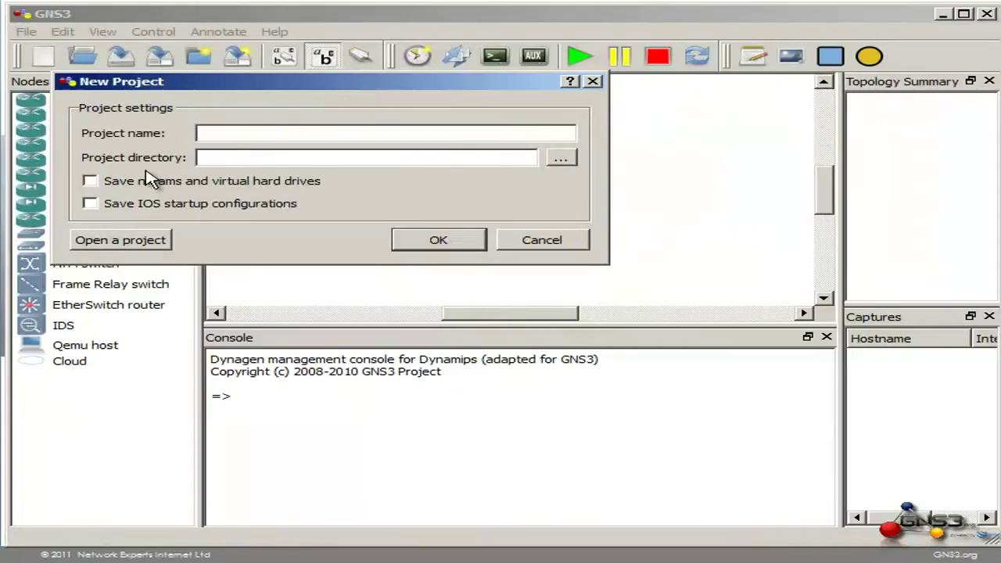
click(136, 244)
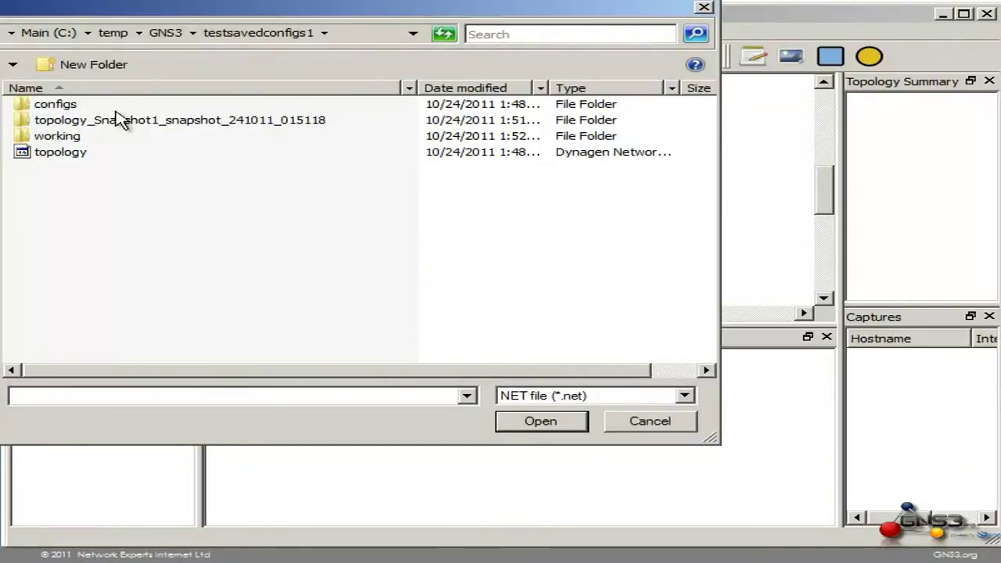
click(121, 123)
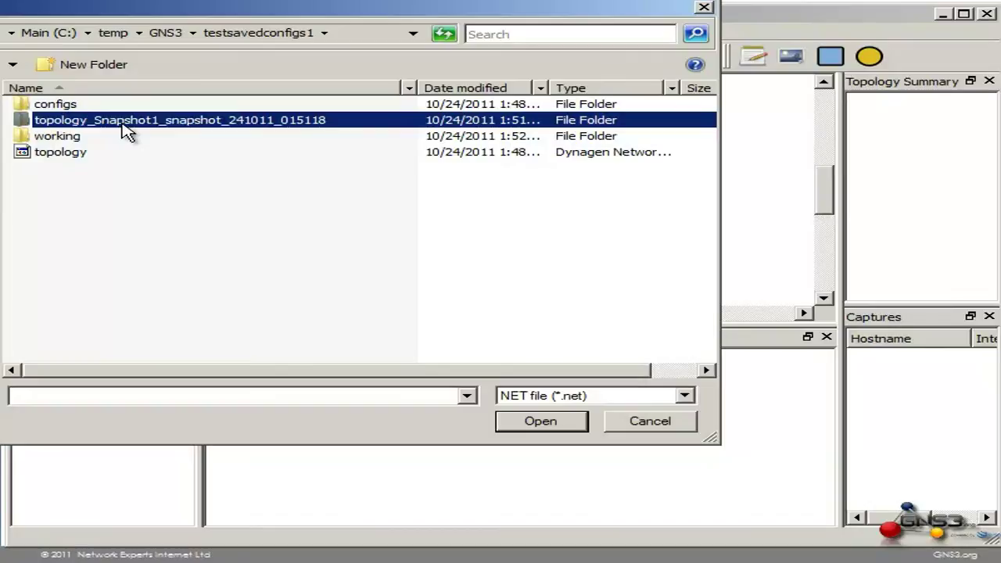
double_click(128, 133)
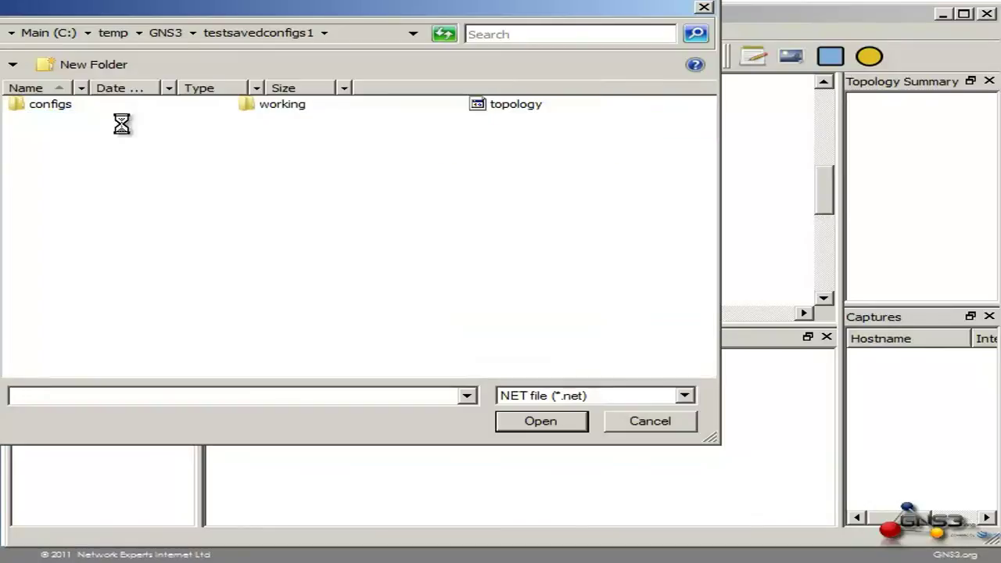
double_click(523, 111)
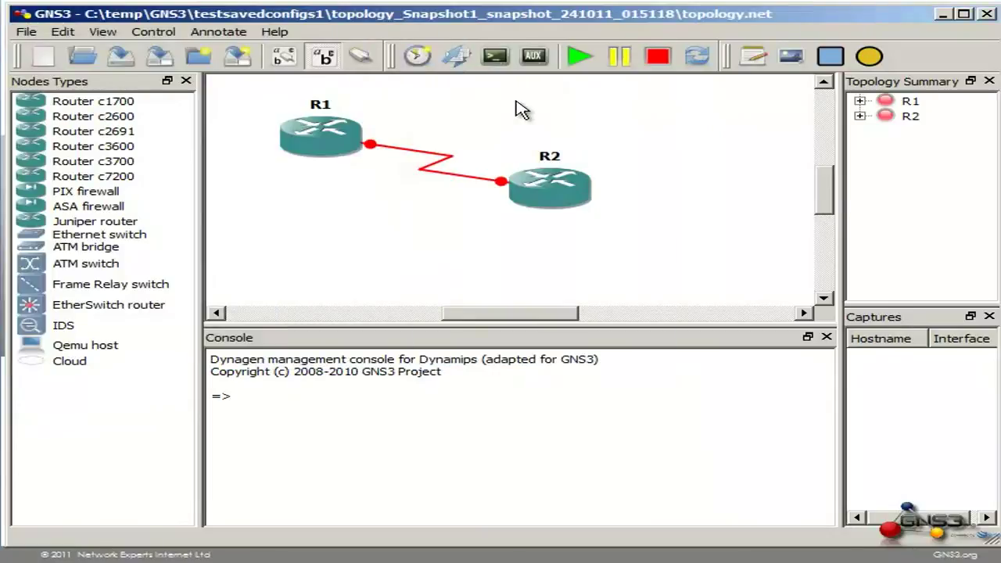
- Select R1 and R2, start both routers, and open a console to each
drag(261, 96, 647, 239)
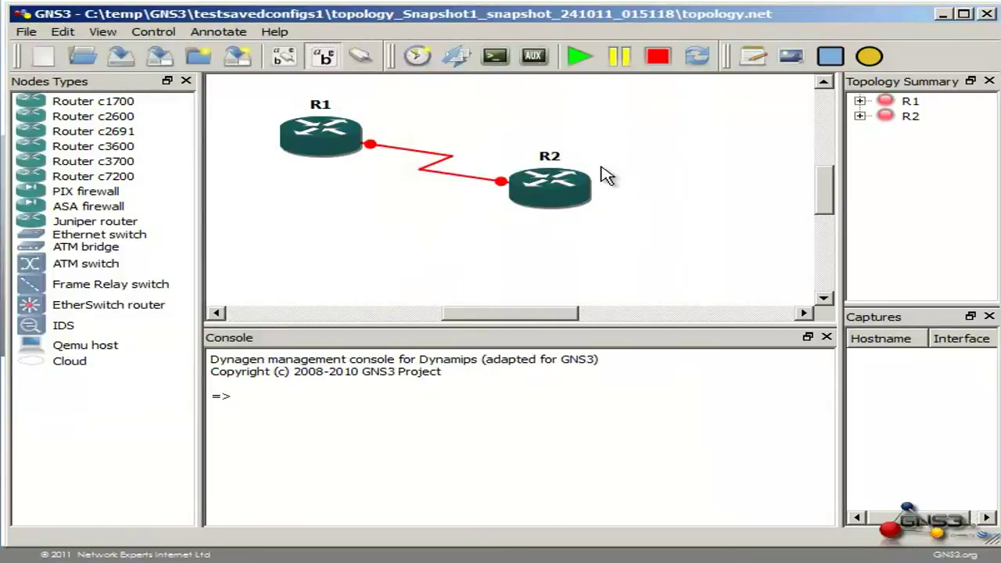
click(574, 63)
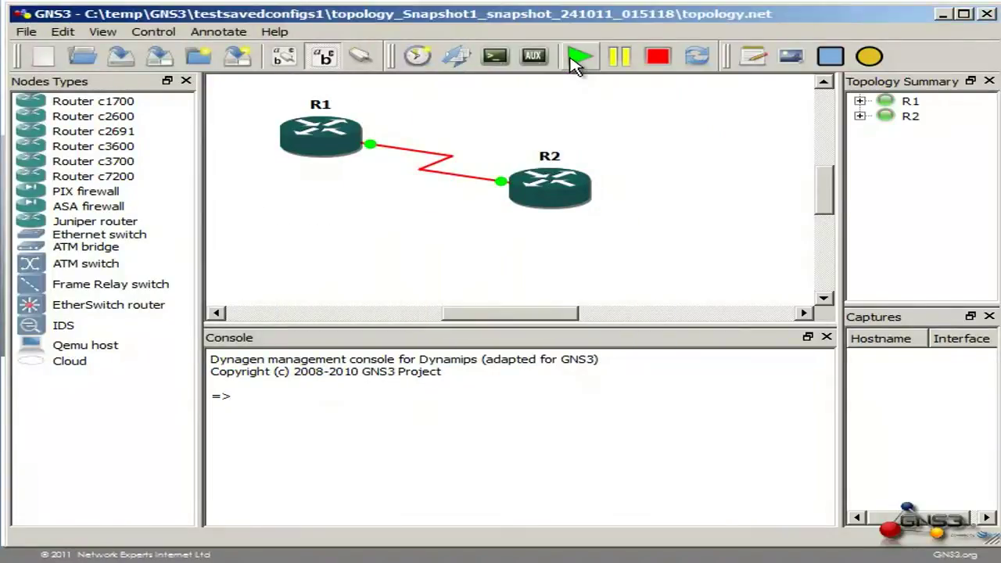
click(497, 58)
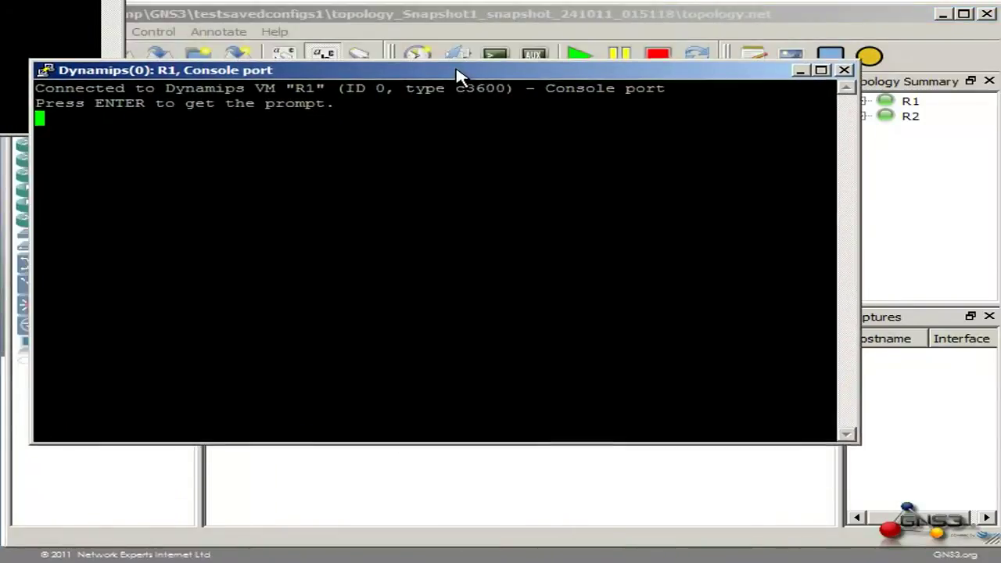
drag(459, 78, 488, 67)
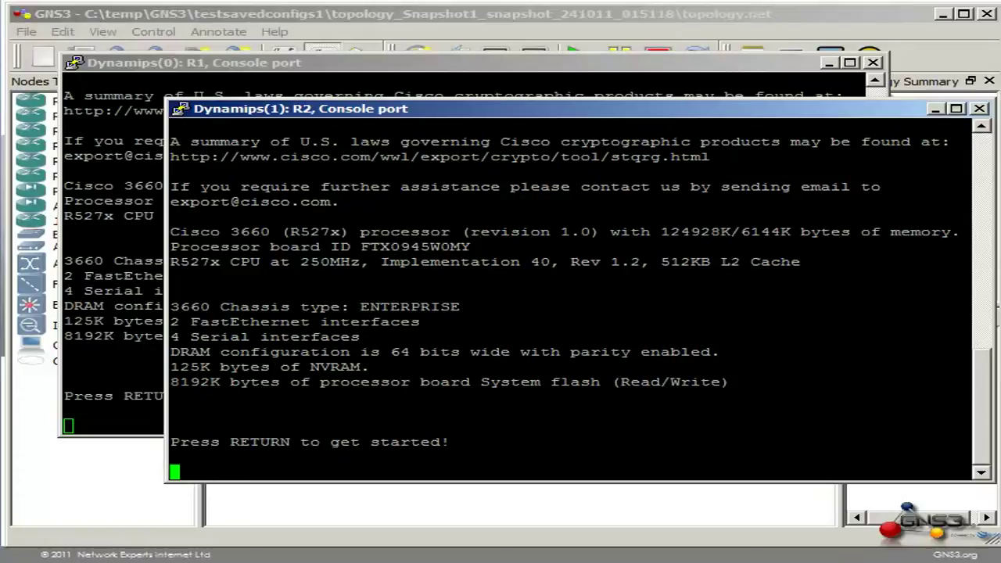
- On R2, run 'sh ip int brief' and confirm Serial1/0 shows 10.1.1.2
key(Return)
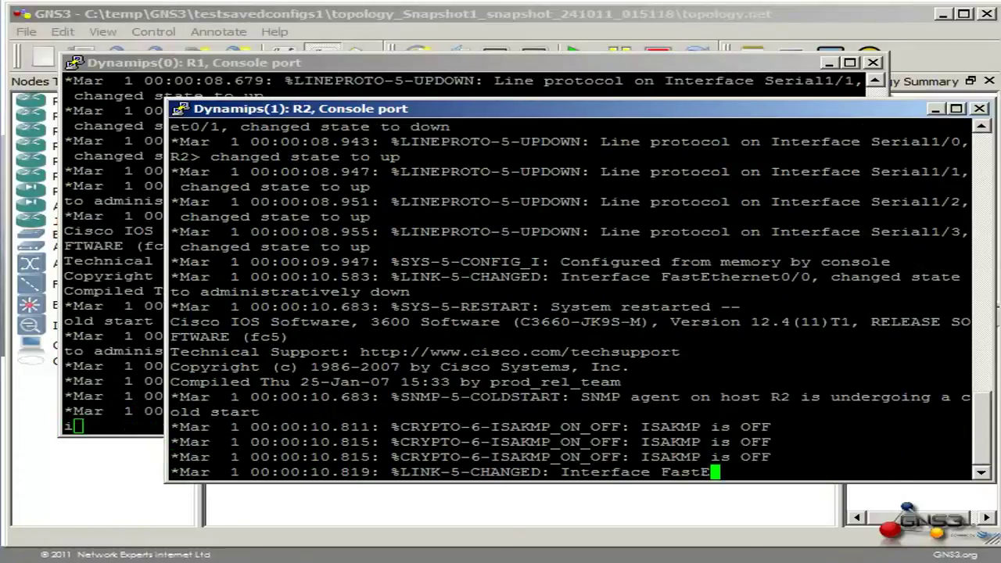
key(Return)
key(Return)
key(Return)
key(Return)
key(Return)
key(Return)
text(s)
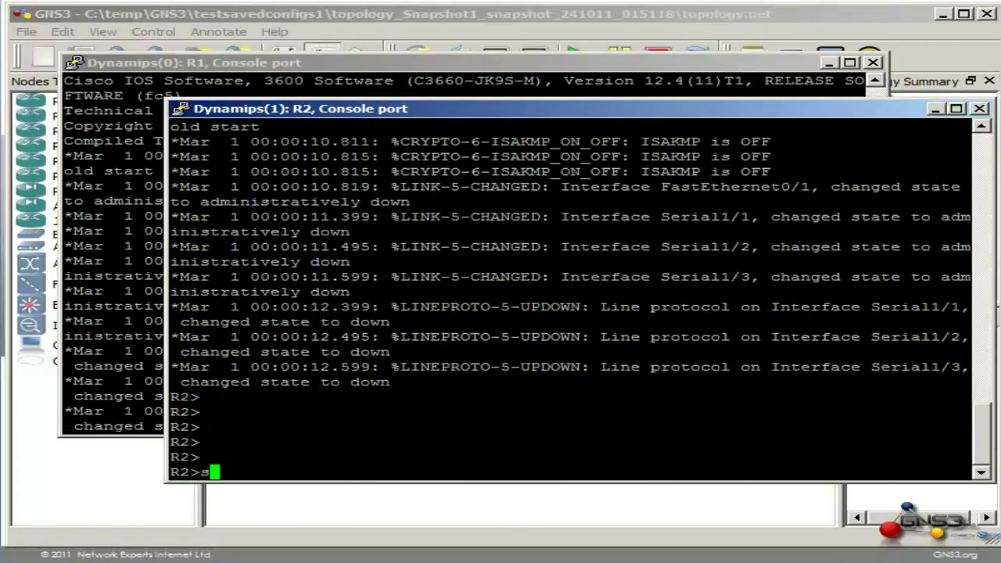
text(h ip int b)
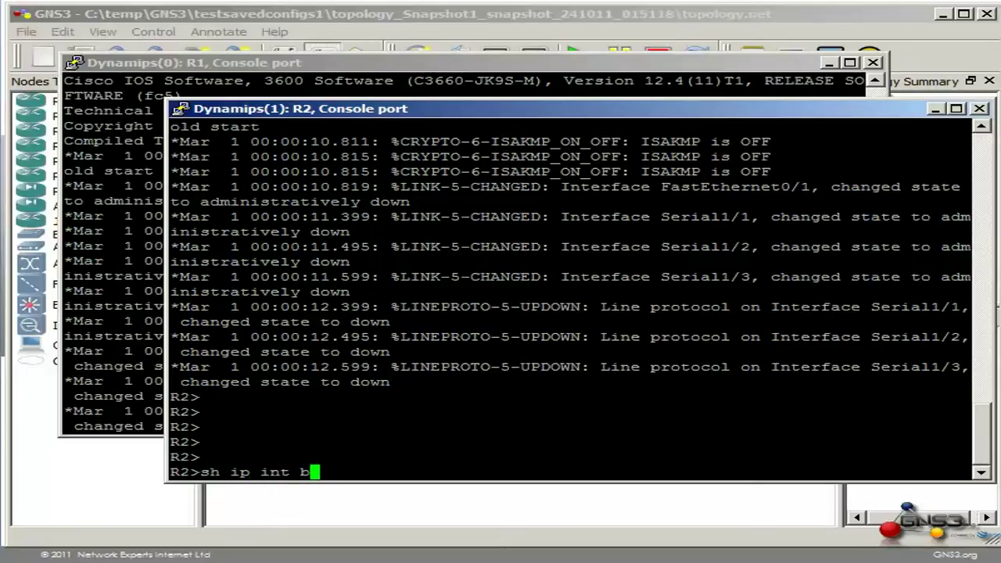
text(ri)
key(Tab)
key(Return)
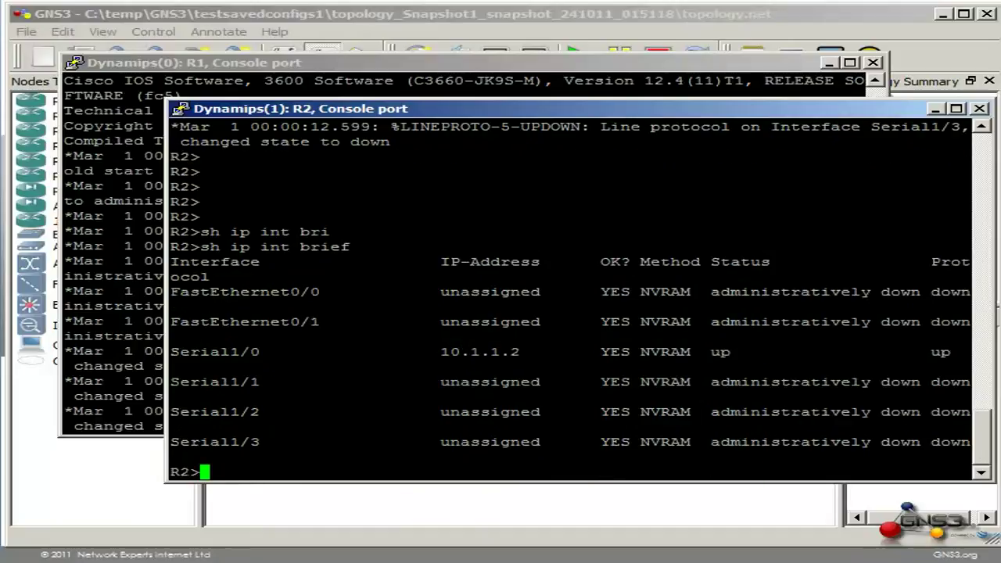
drag(529, 354, 179, 350)
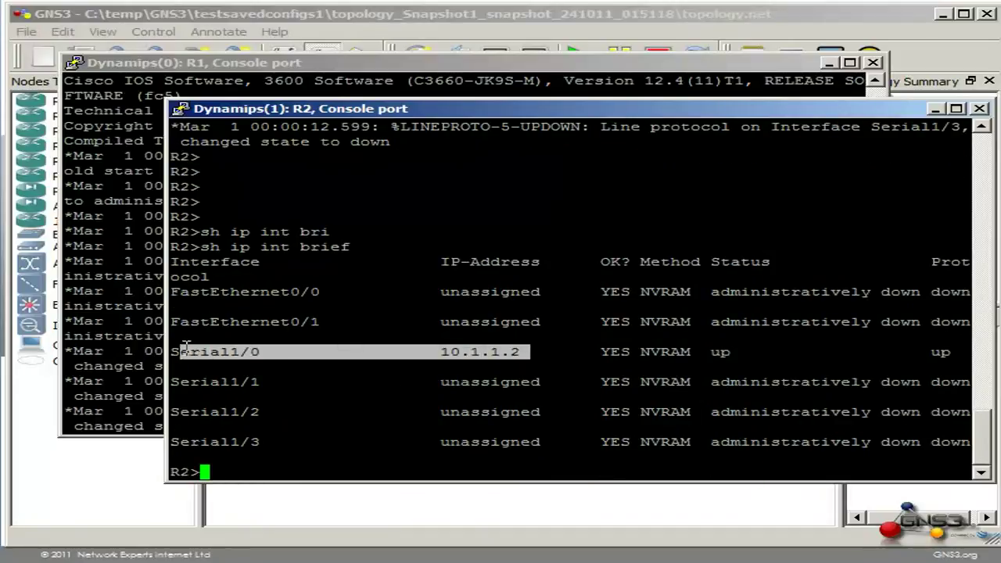
click(421, 390)
- Ping 10.1.1.1 successfully from R2, then enter enable and 'conf t' mode
text(ping 10.1.1.1)
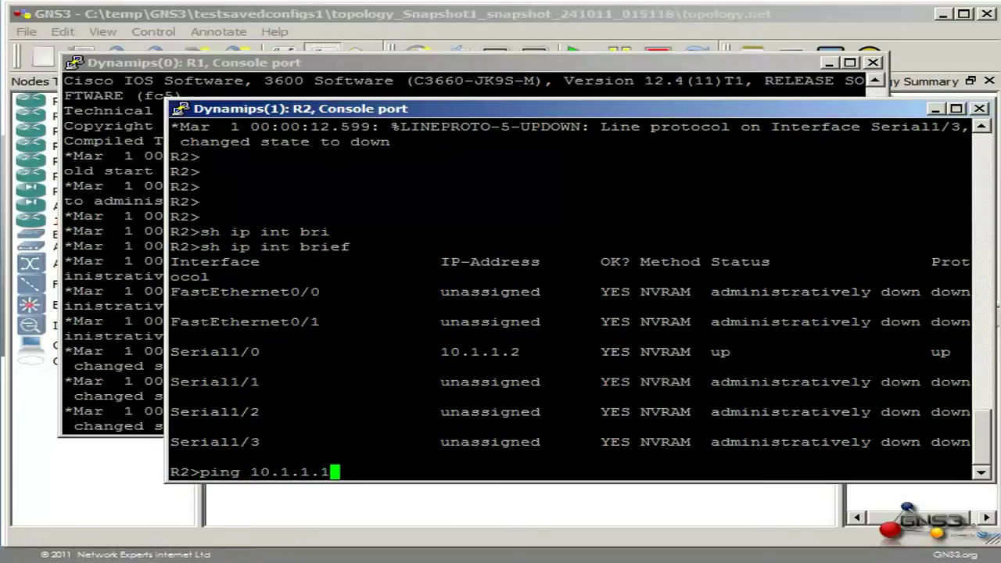
key(Return)
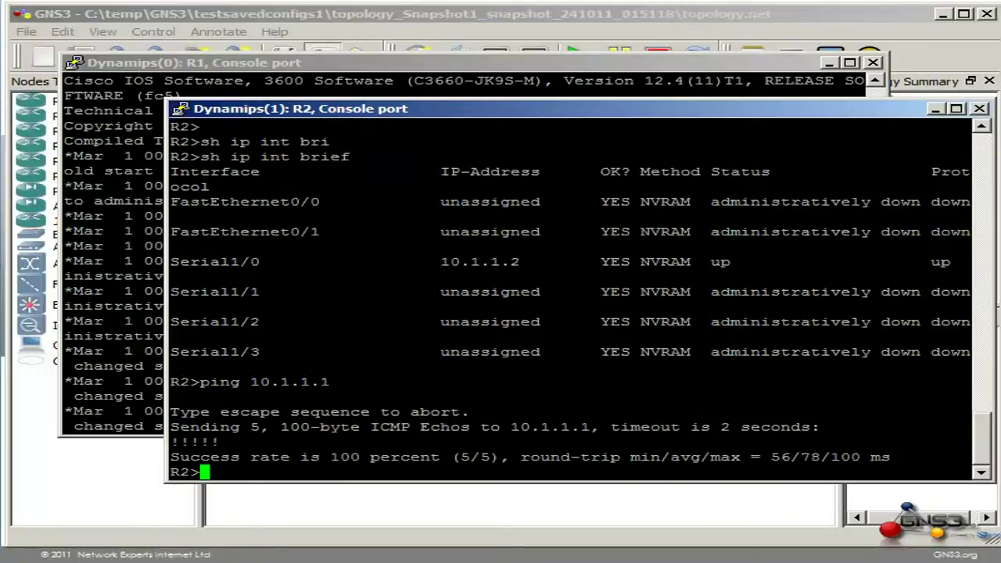
text(en)
key(Return)
text(conf t)
key(Return)
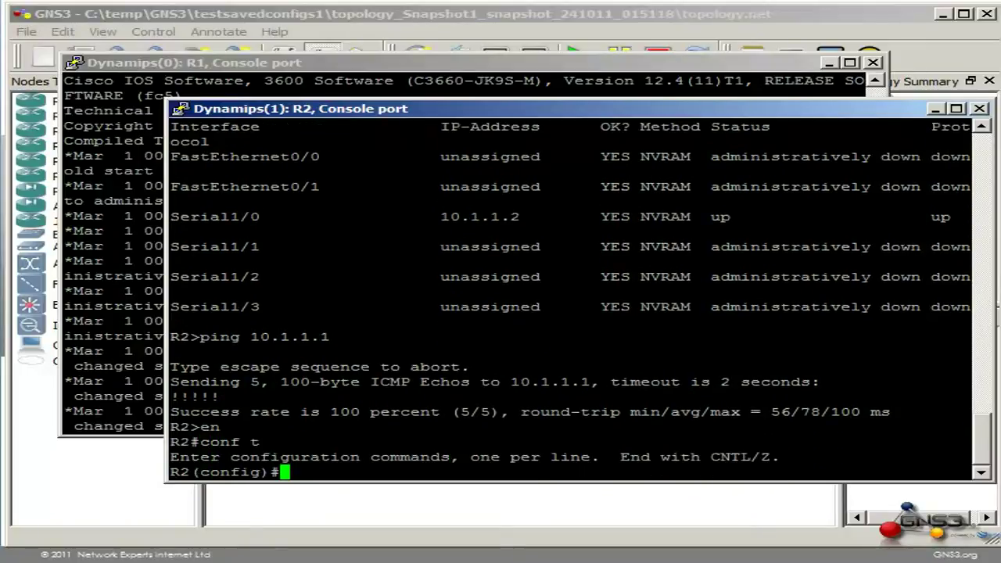
- Set R2's Serial1/0 address to 10.1.2.2 255.255.255.0 and exit configuration mode
text(int s)
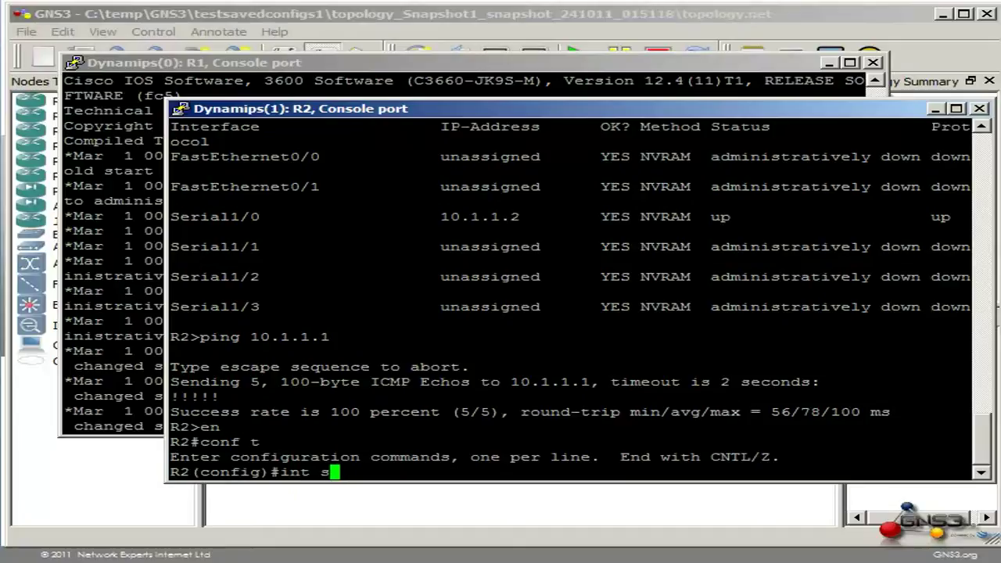
text(1/0)
key(Return)
text(ip ad)
key(Return)
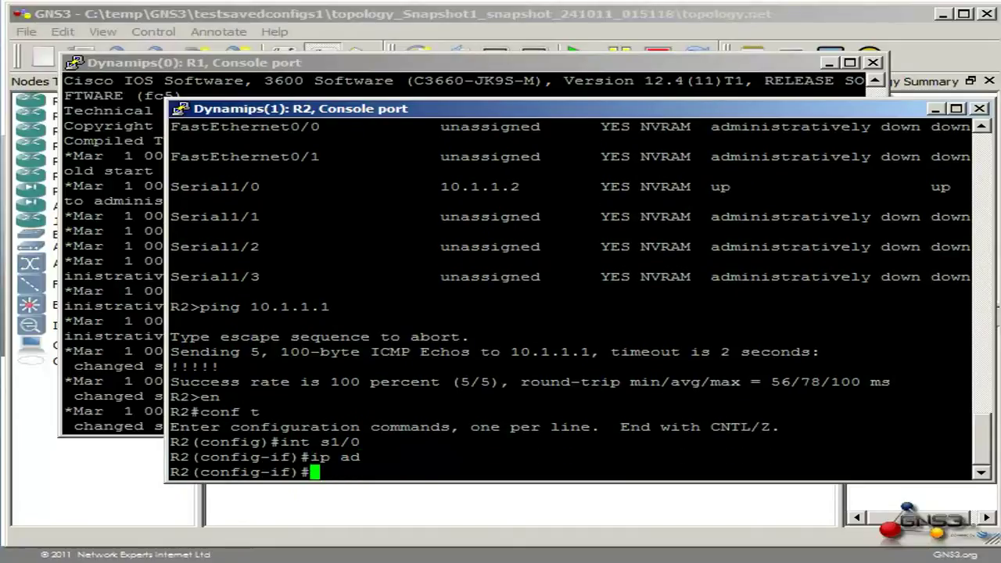
text(ip ad)
key(Tab)
text(10.1.)
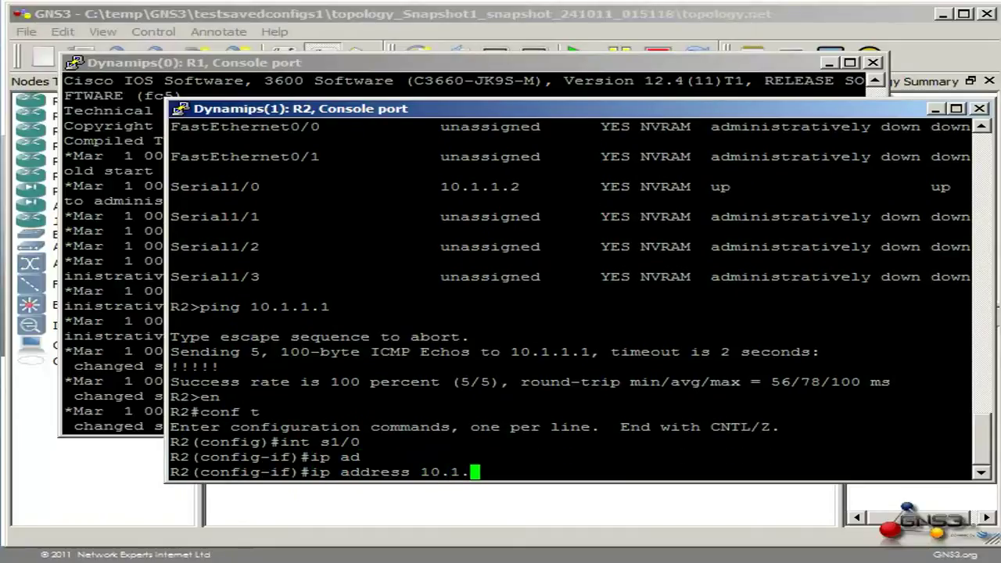
text(2.2 255.255.255.0)
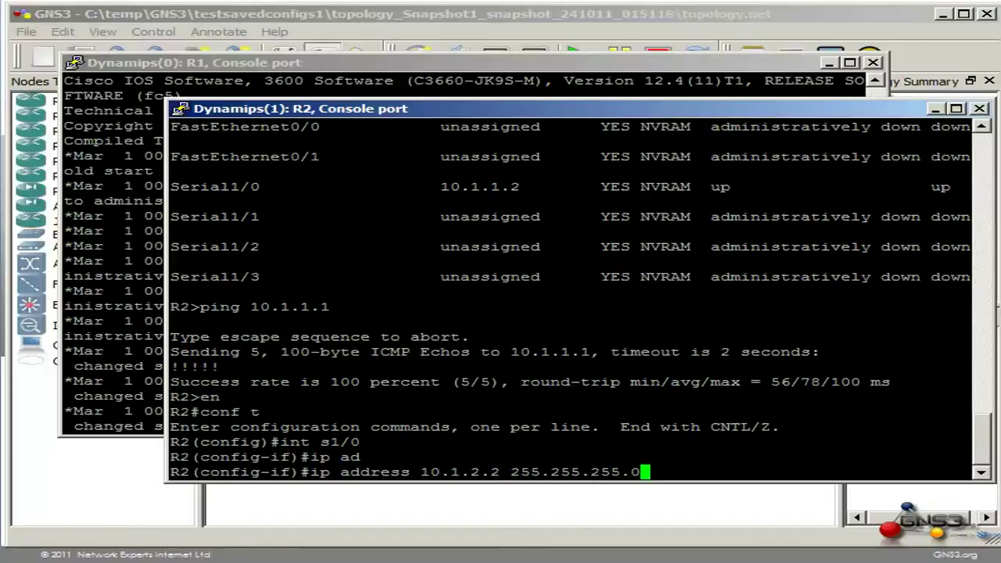
key(Return)
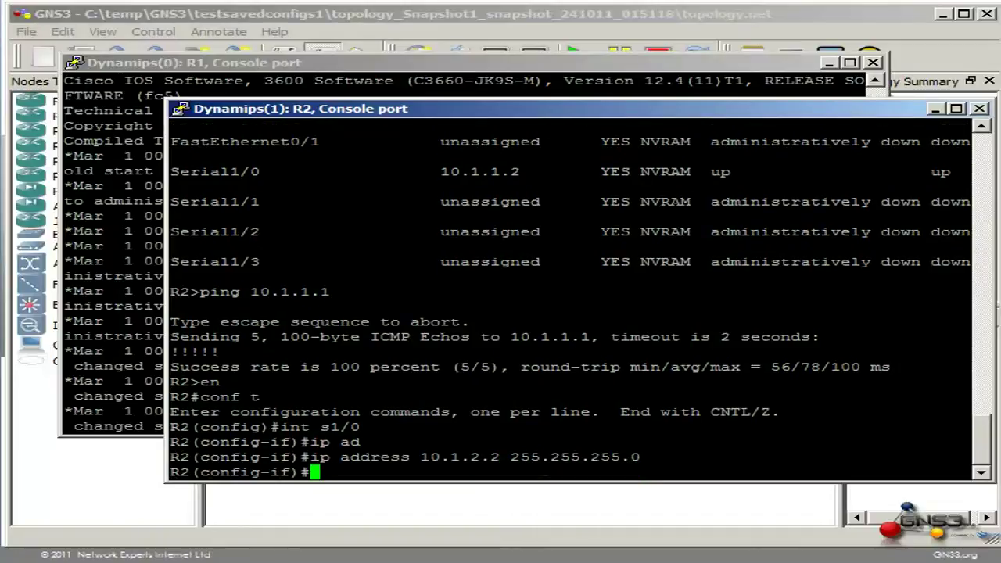
key(ctrl+z)
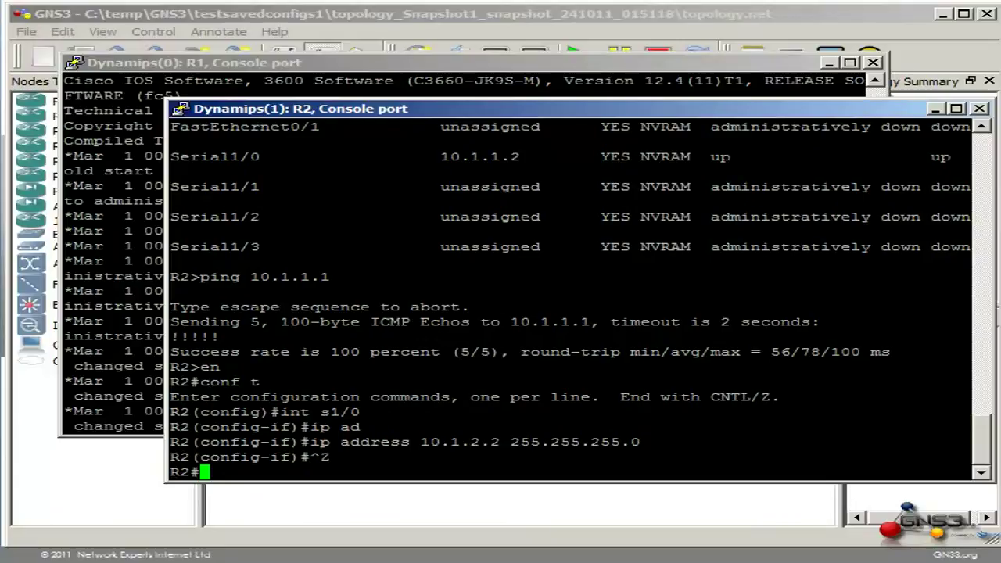
- Ping 10.1.1.1 from R2, see it fail, and abort the ping
text(ping 10.)
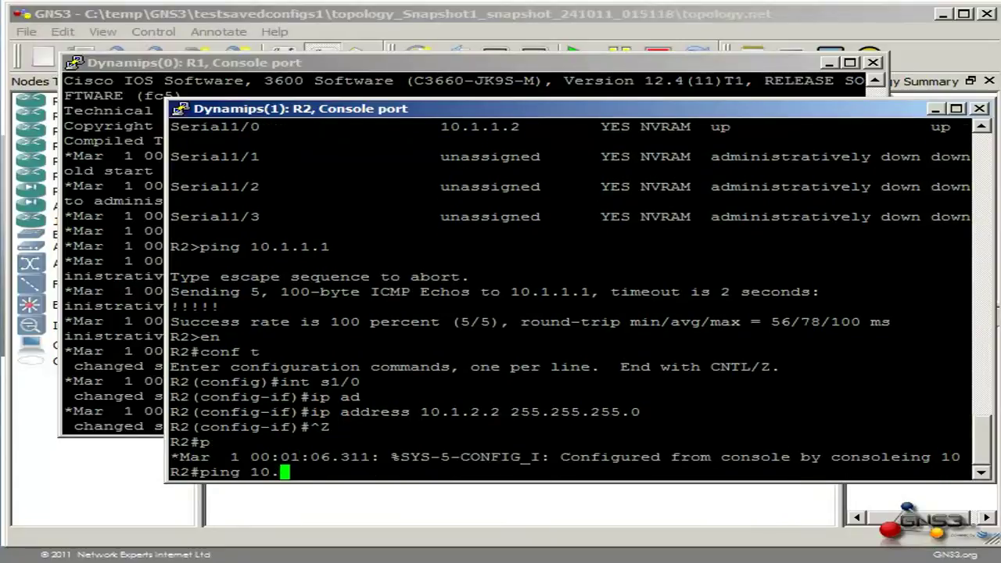
text(1.1.1)
key(Return)
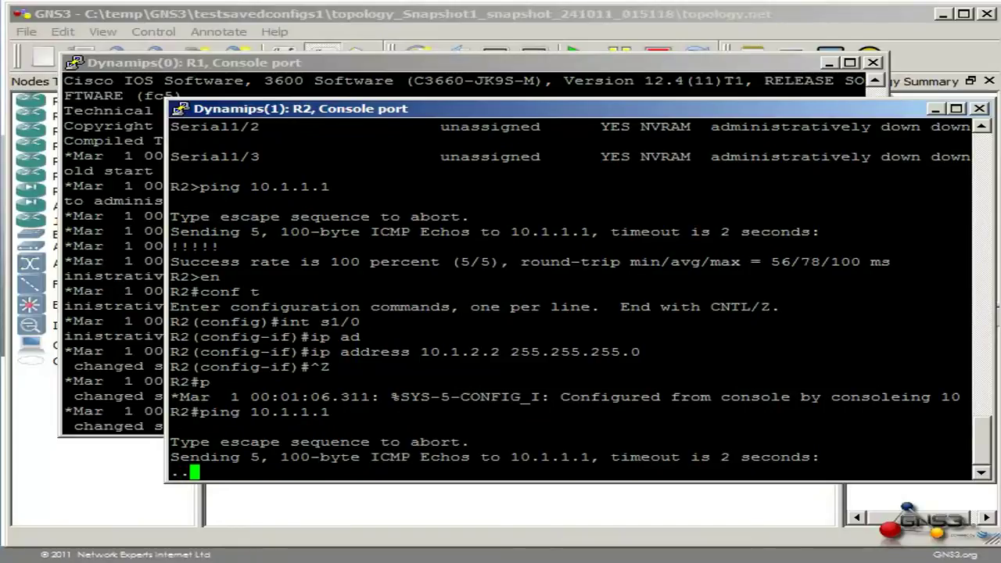
key(ctrl+shift+6)
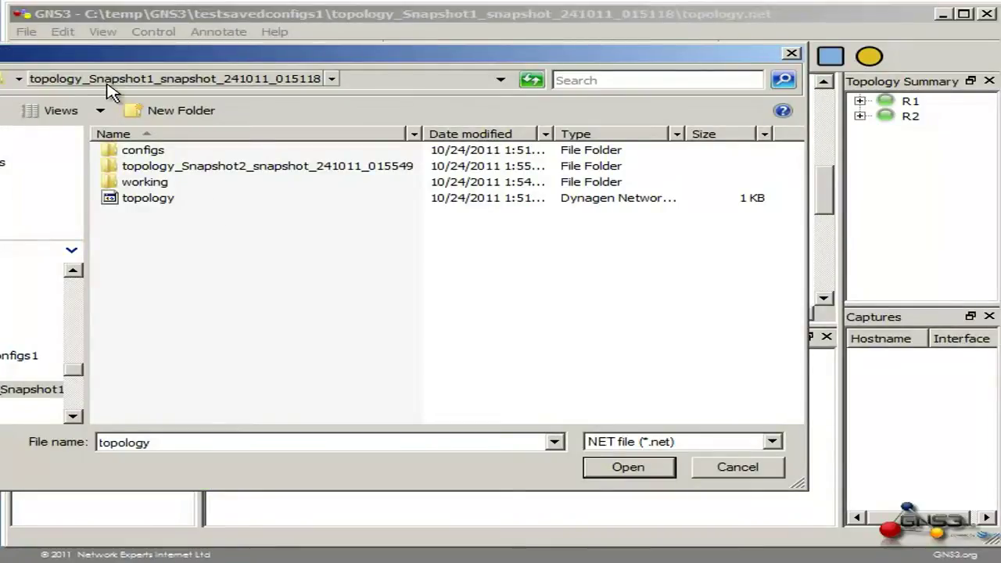
- Reopen the saved topology.net, start all routers, and open their consoles
click(161, 202)
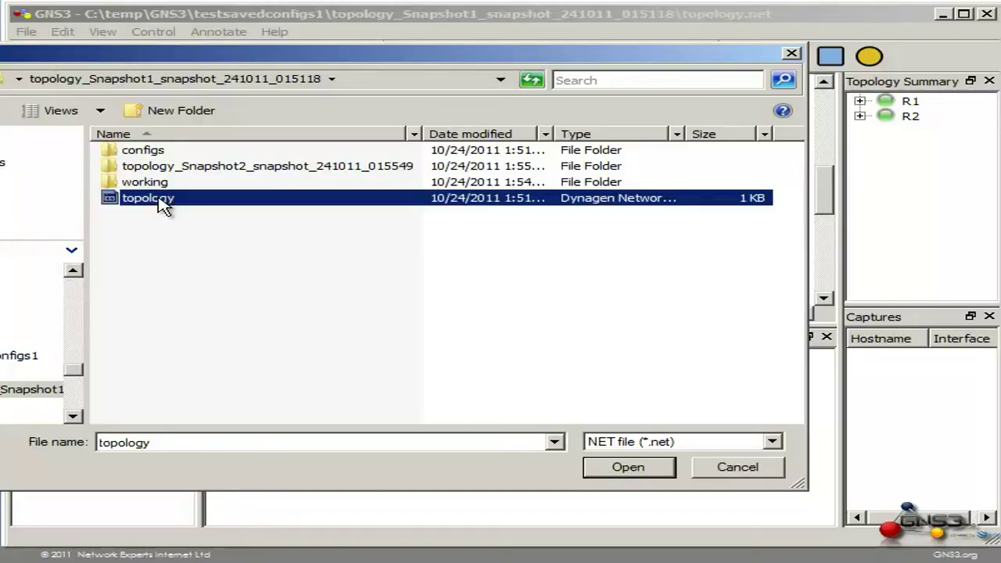
double_click(161, 201)
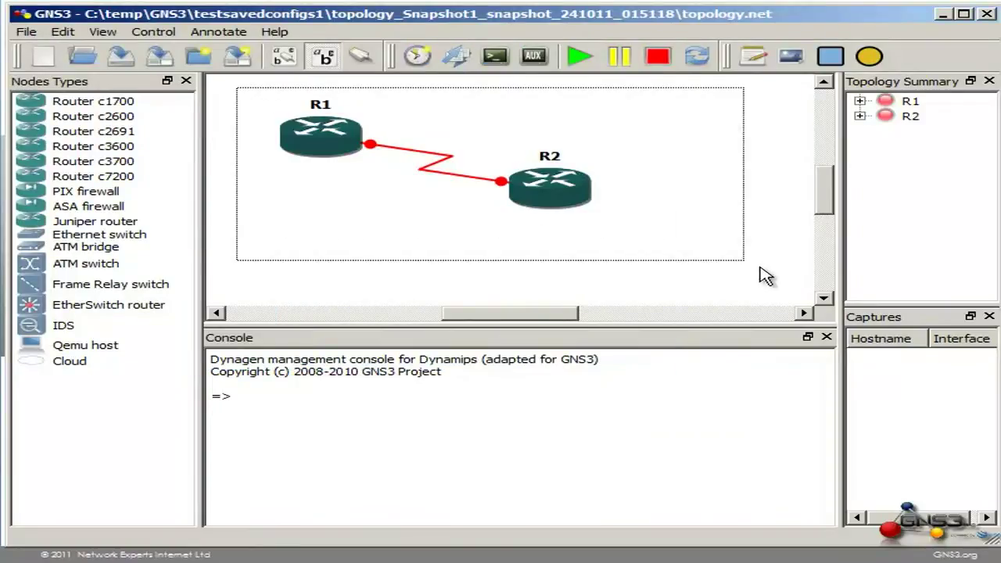
click(586, 62)
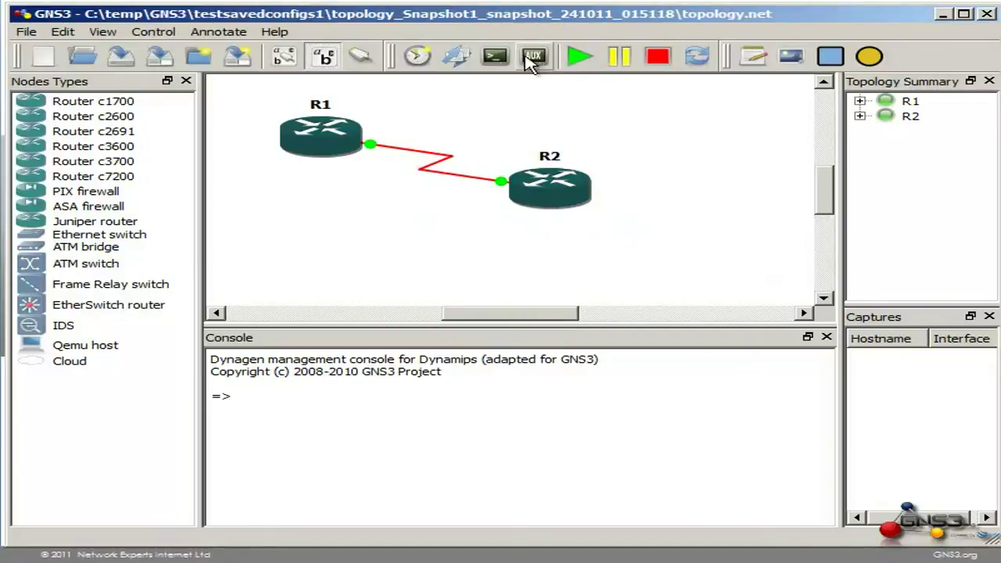
click(497, 58)
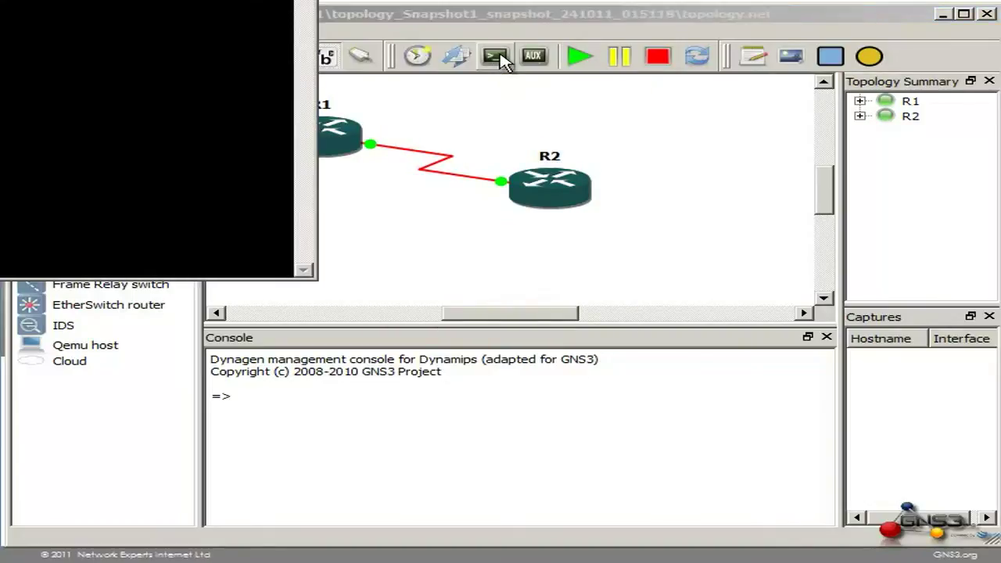
- On R2, confirm Serial1/0 is back at 10.1.1.2 and ping 10.1.1.1 succeeds
key(Return)
key(Return)
key(Return)
key(Return)
key(Return)
key(Return)
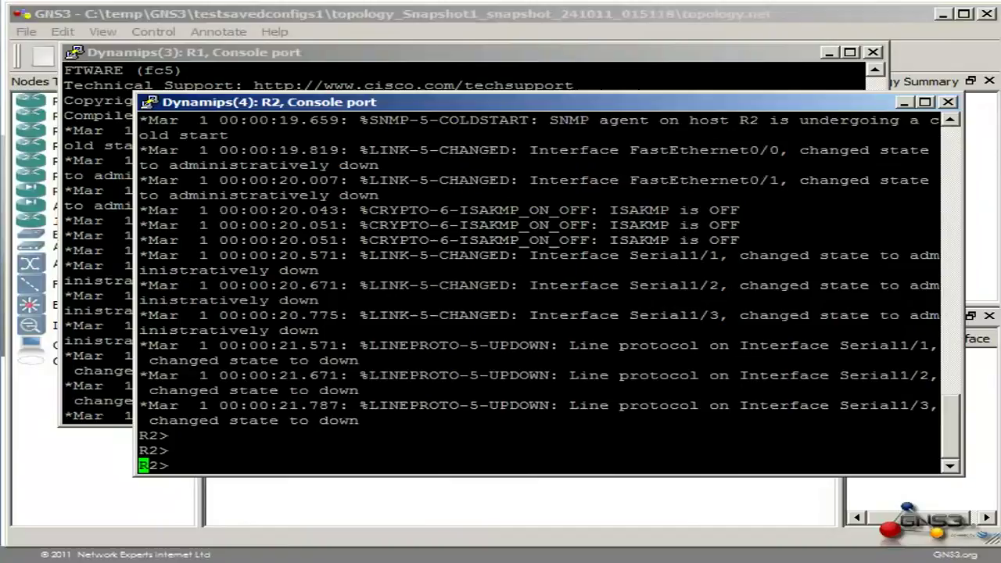
text(s)
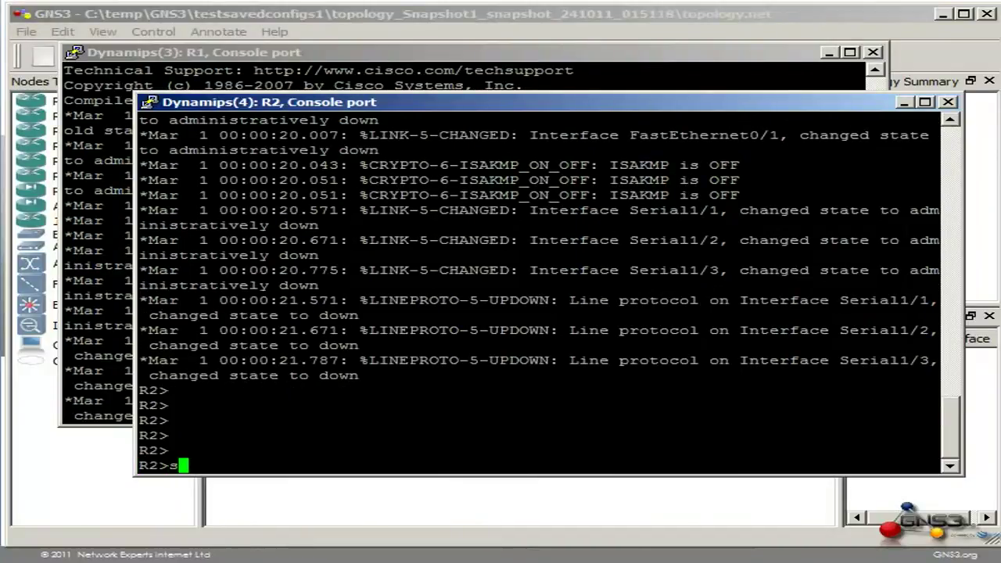
text(h ip int brief)
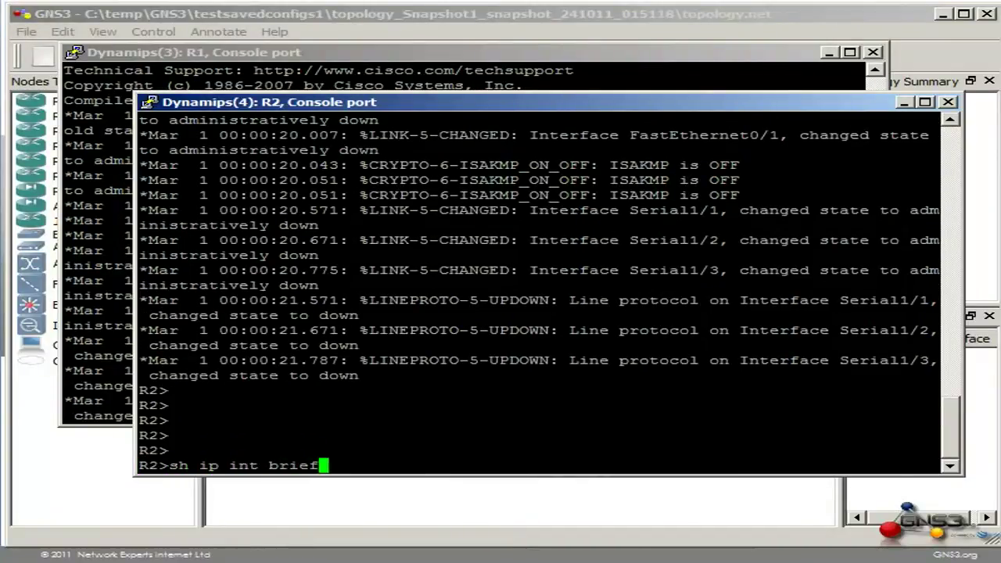
key(Return)
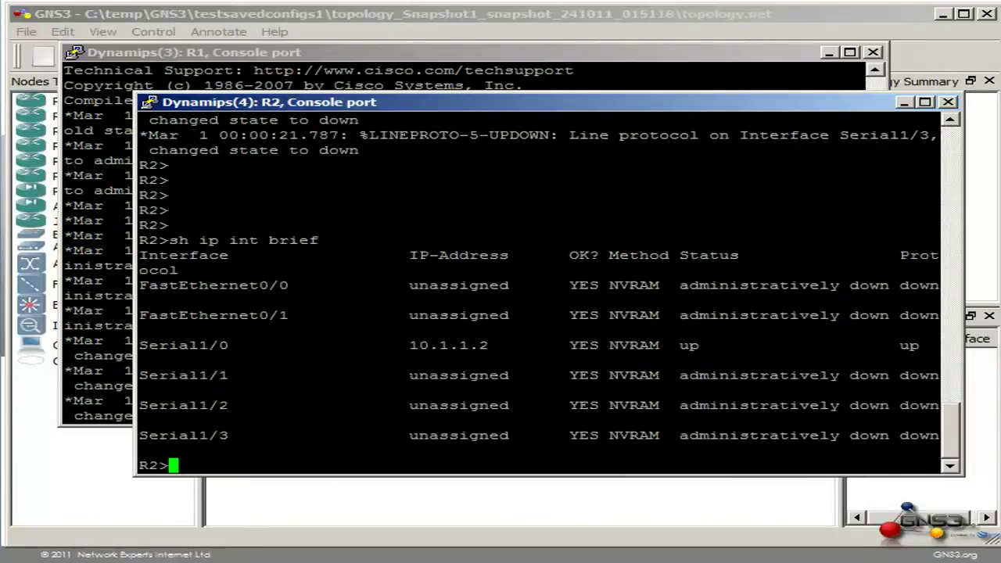
drag(508, 345, 287, 344)
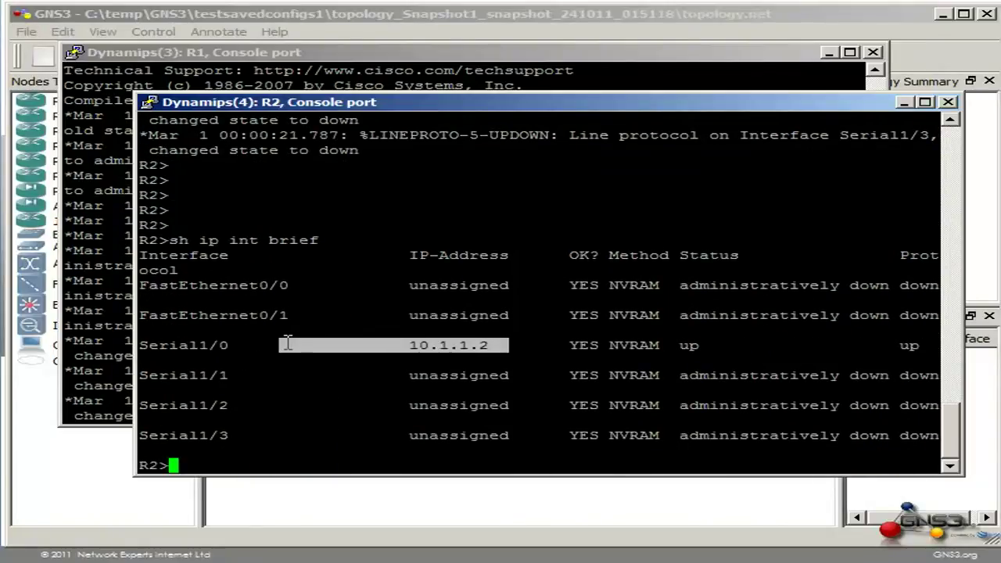
right_click(567, 347)
text(ping 10.1.1.)
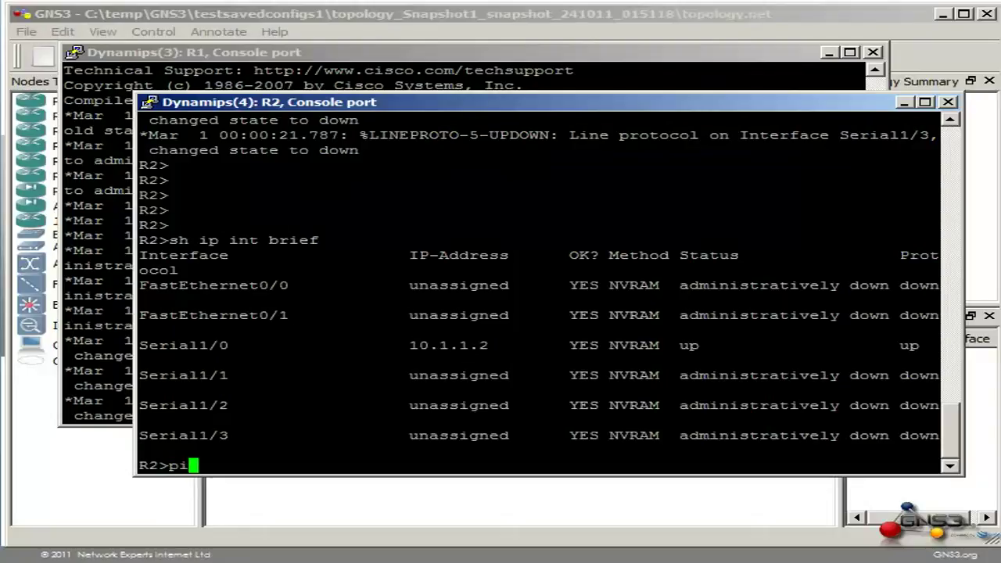
text(1)
key(Return)
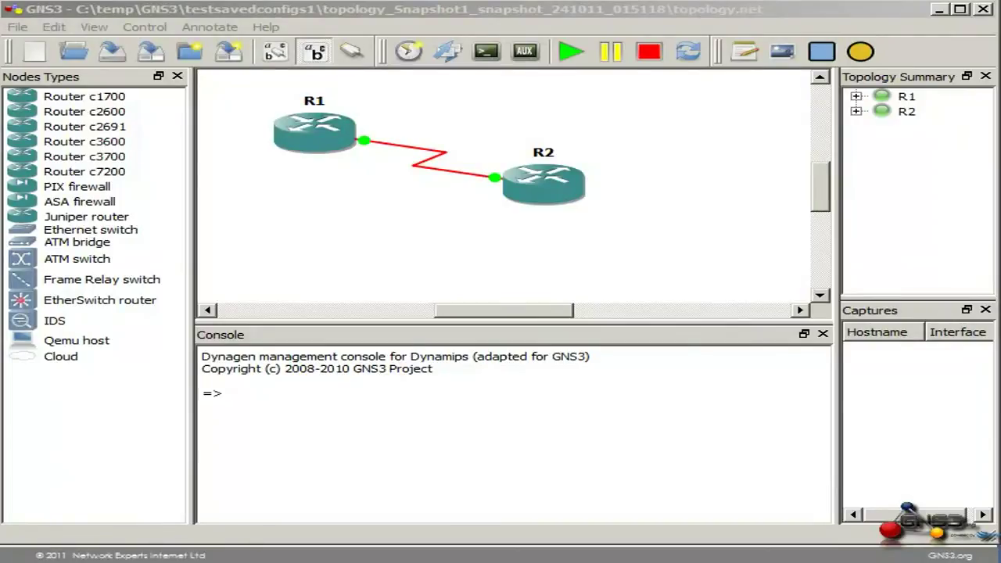
- Run 'wr' on R1 (after 'en') and on R2 to save their startup configs
key(alt+Tab)
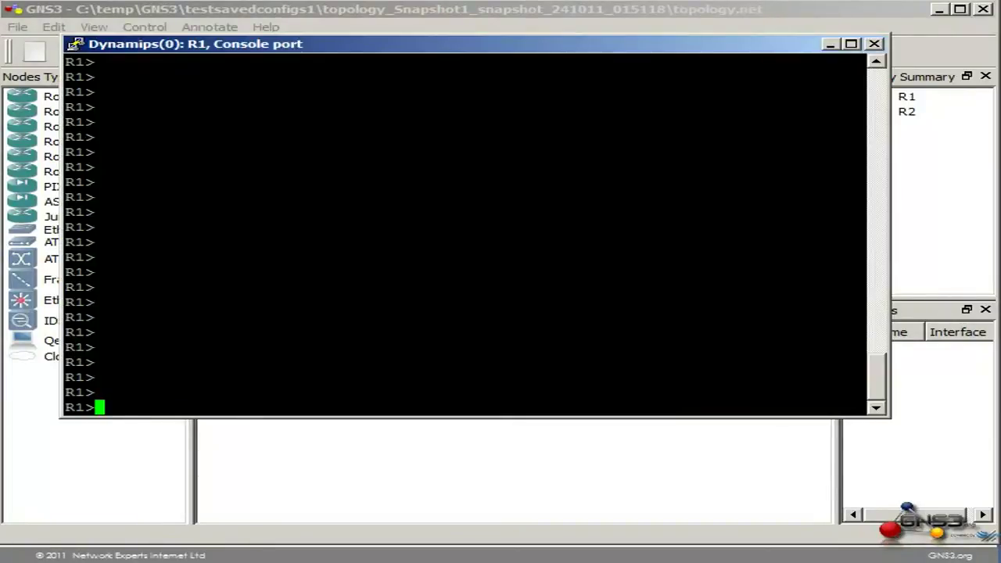
text(en)
key(Return)
text(wr)
key(Return)
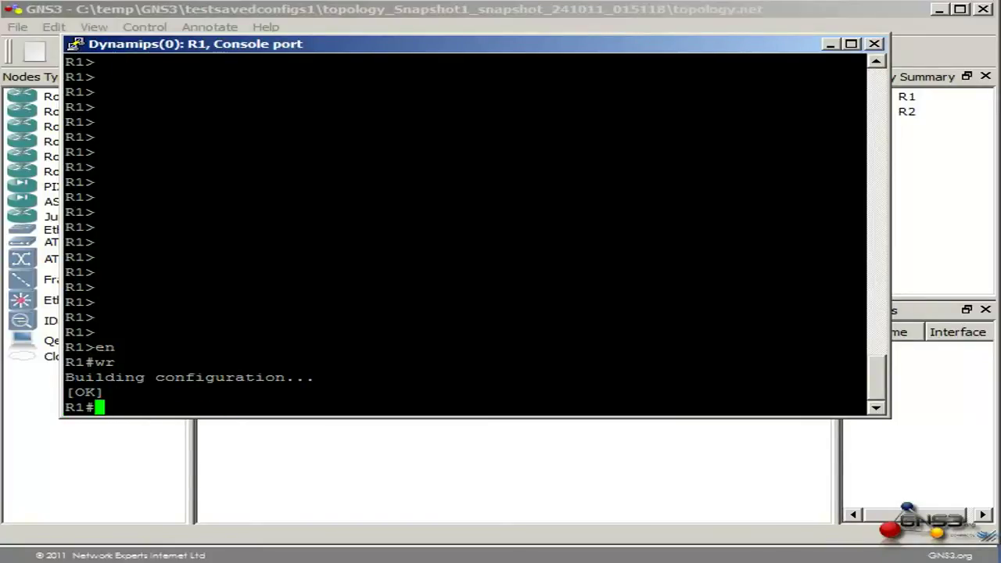
key(alt+Tab)
text(wr)
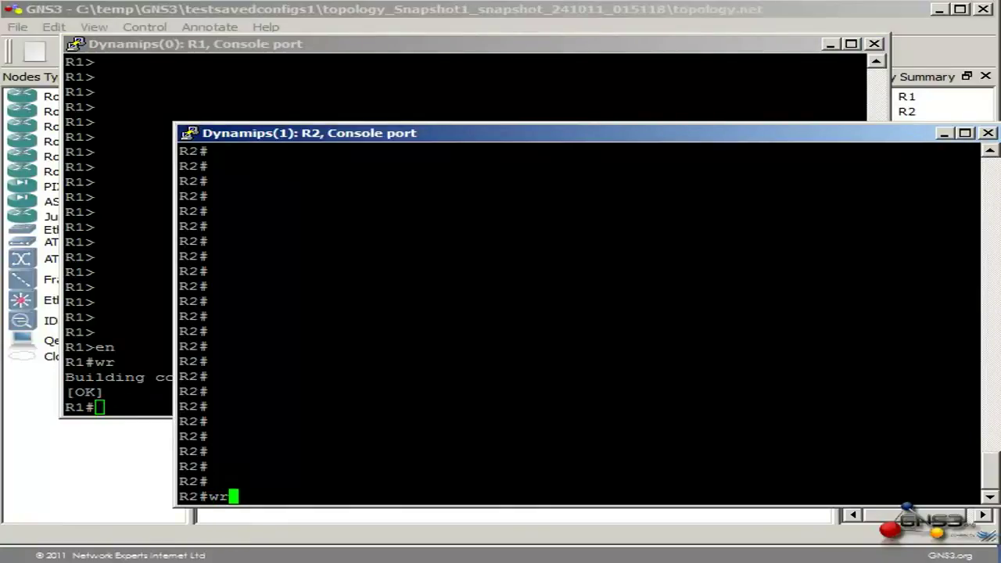
key(Return)
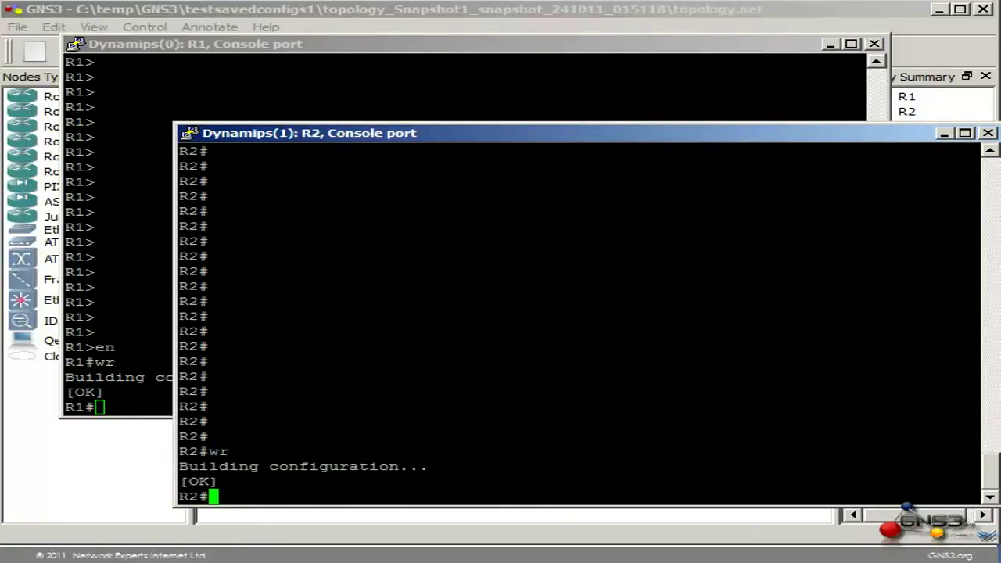
click(430, 7)
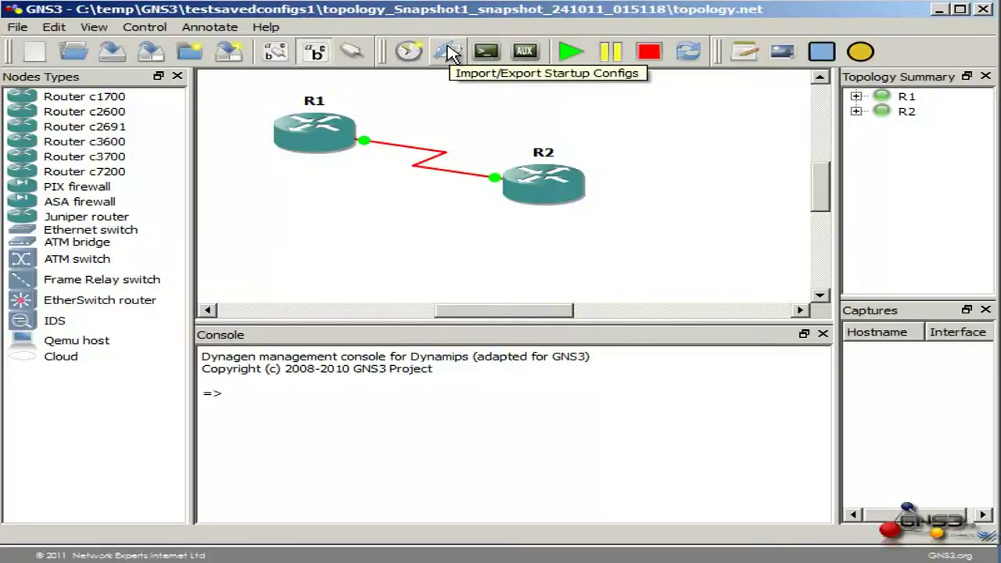
- Export R1 and R2 startup configs via 'Extracting to a directory' into the GNS3 folder
click(24, 28)
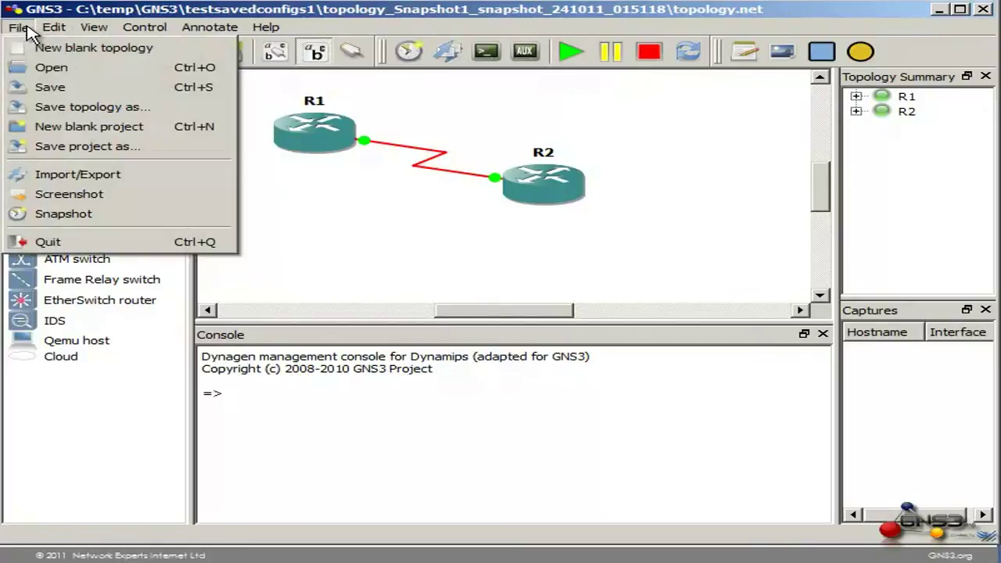
click(107, 177)
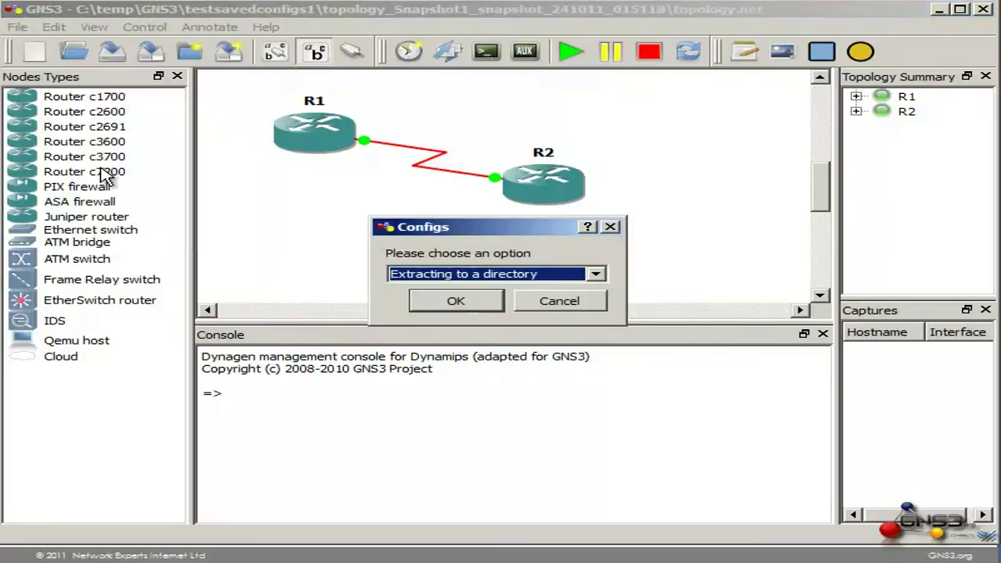
click(552, 280)
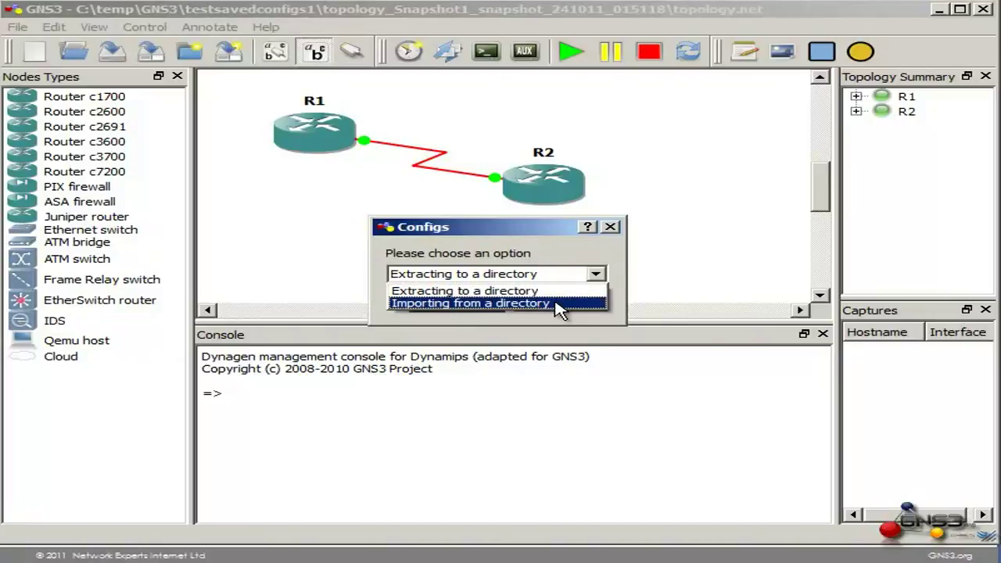
click(558, 304)
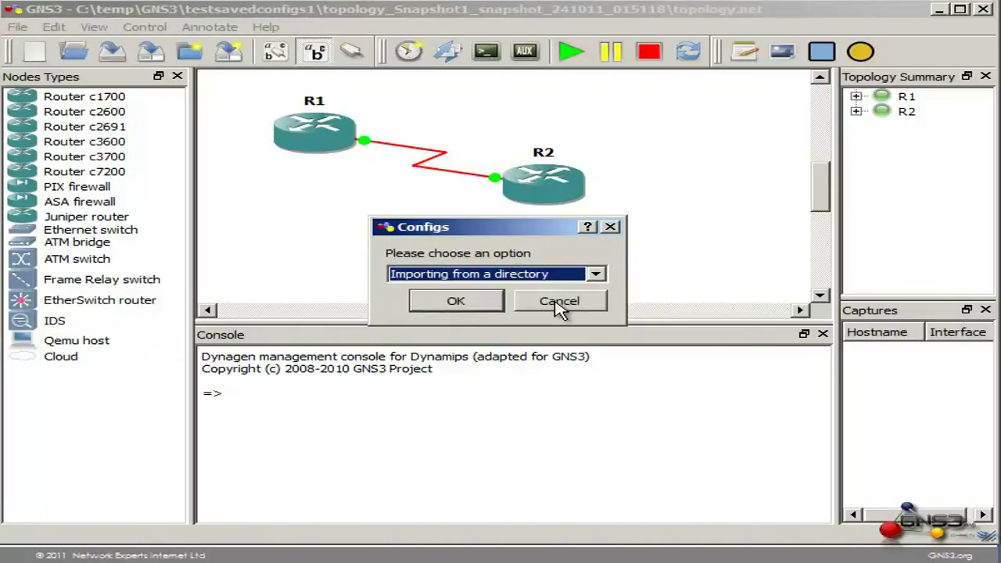
click(554, 274)
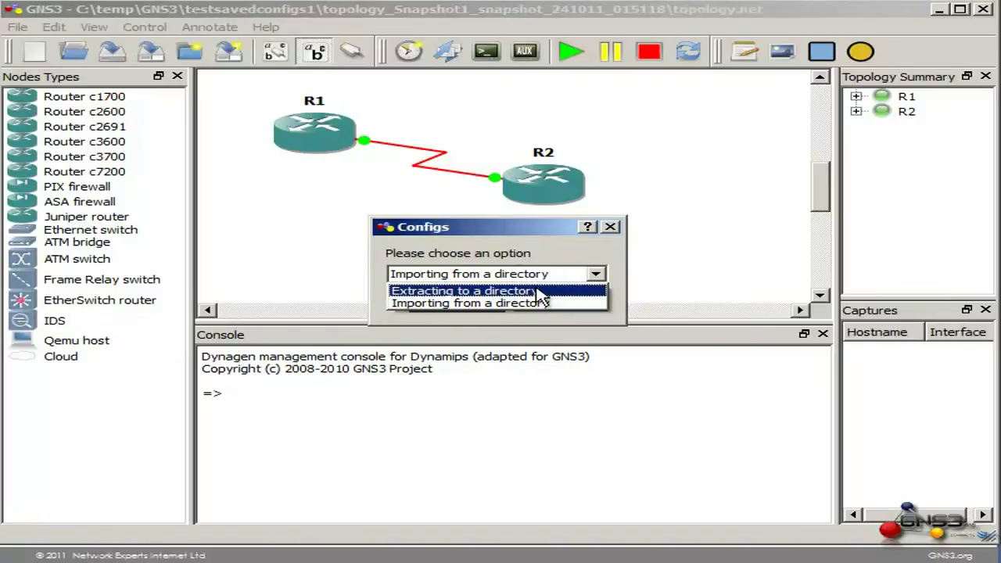
click(533, 291)
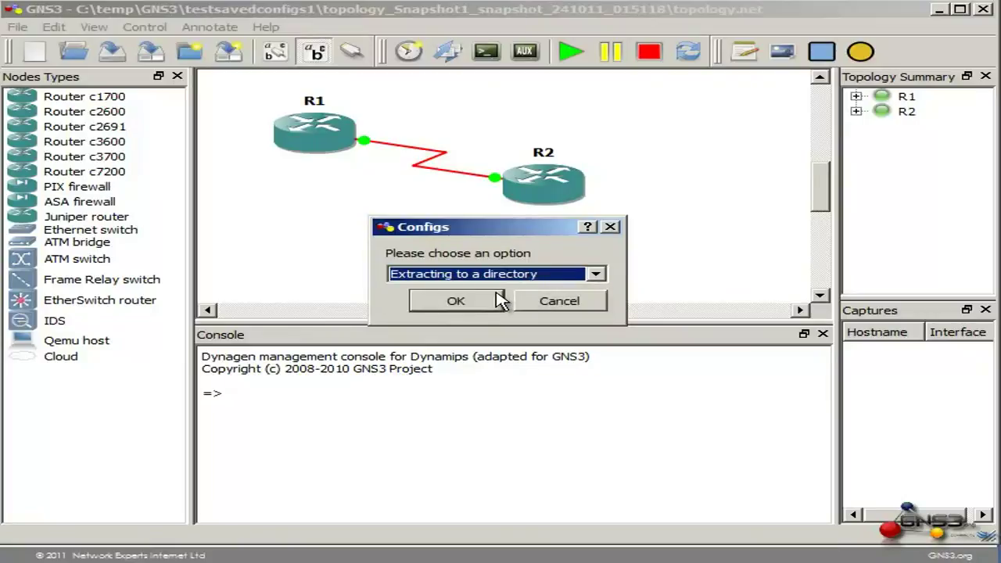
click(457, 302)
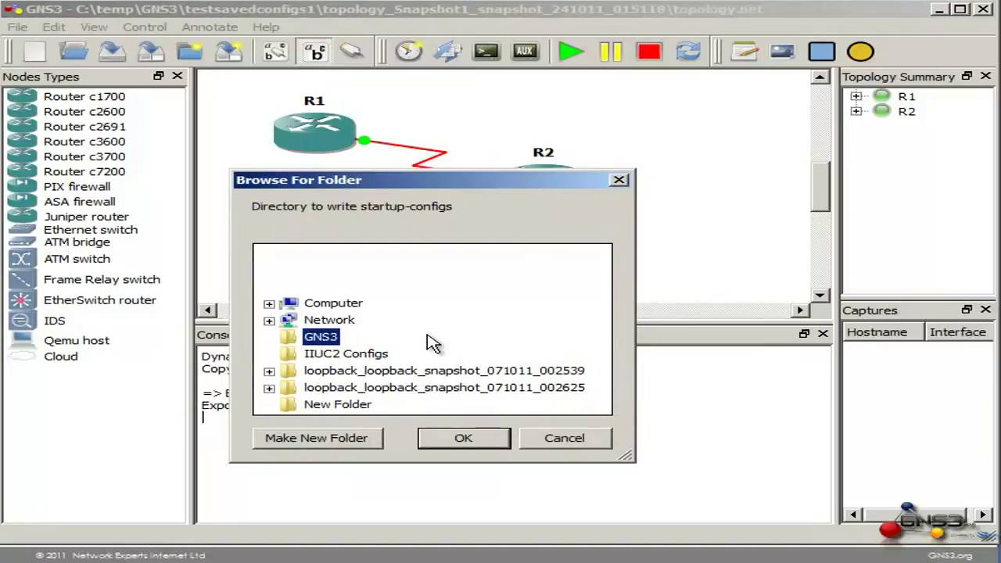
click(482, 442)
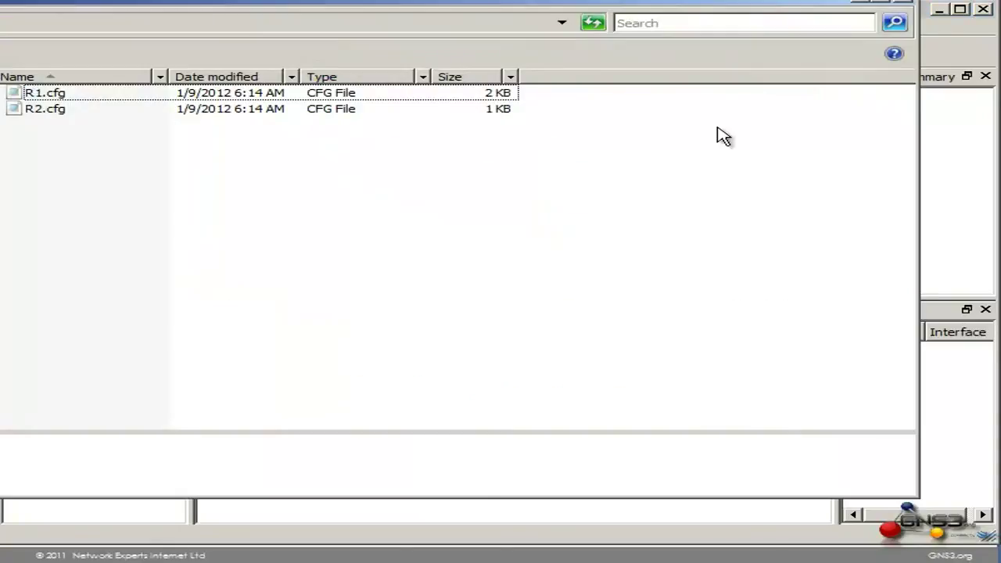
- Open R1.cfg in Notepad and check its Serial1/0 address 10.1.1.1
click(238, 109)
click(249, 95)
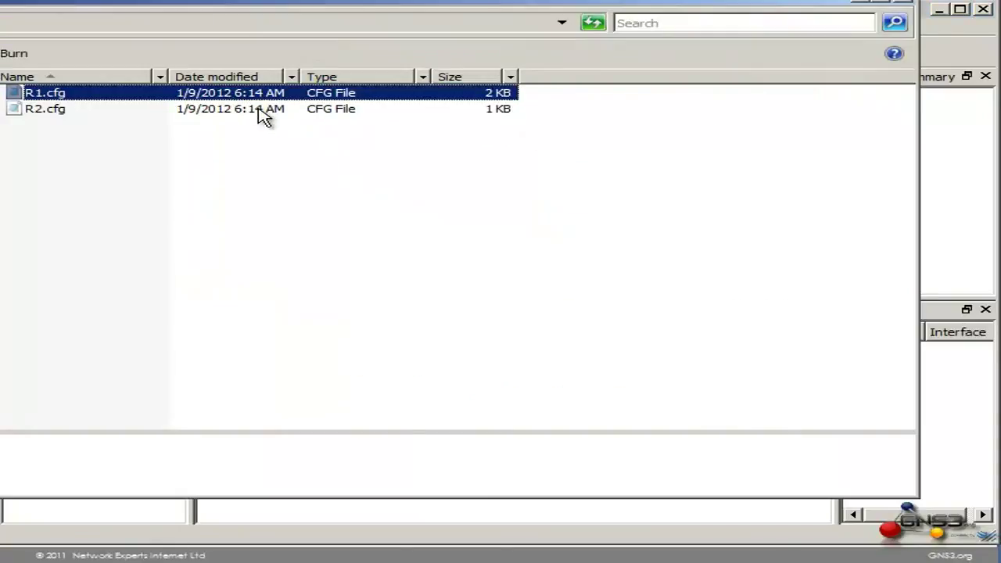
click(263, 112)
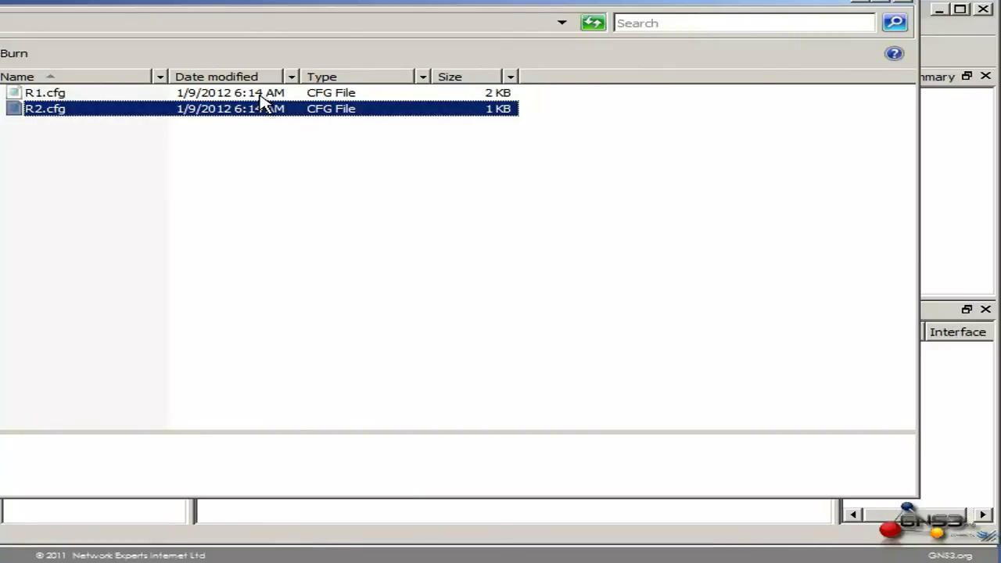
double_click(262, 97)
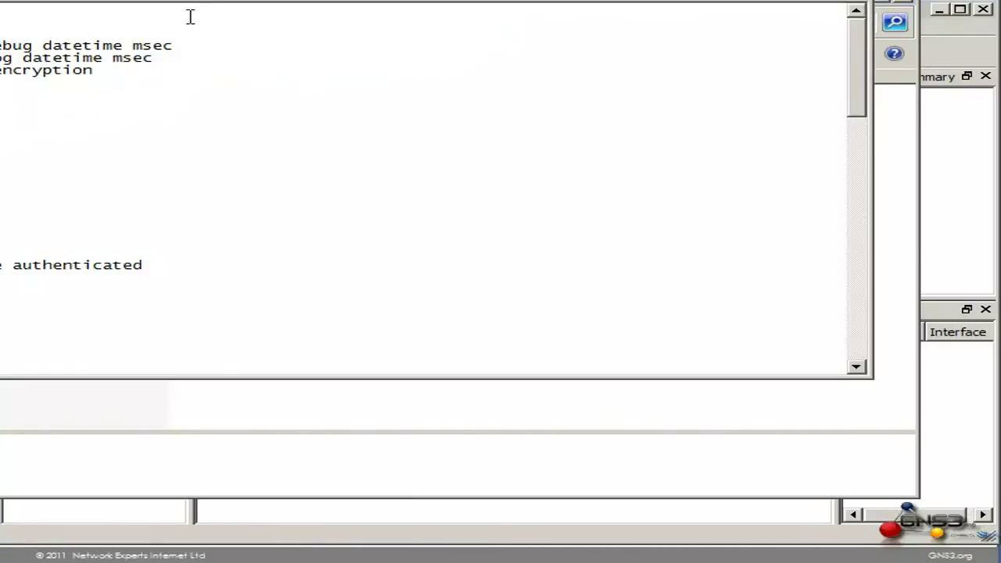
drag(480, 96, 404, 36)
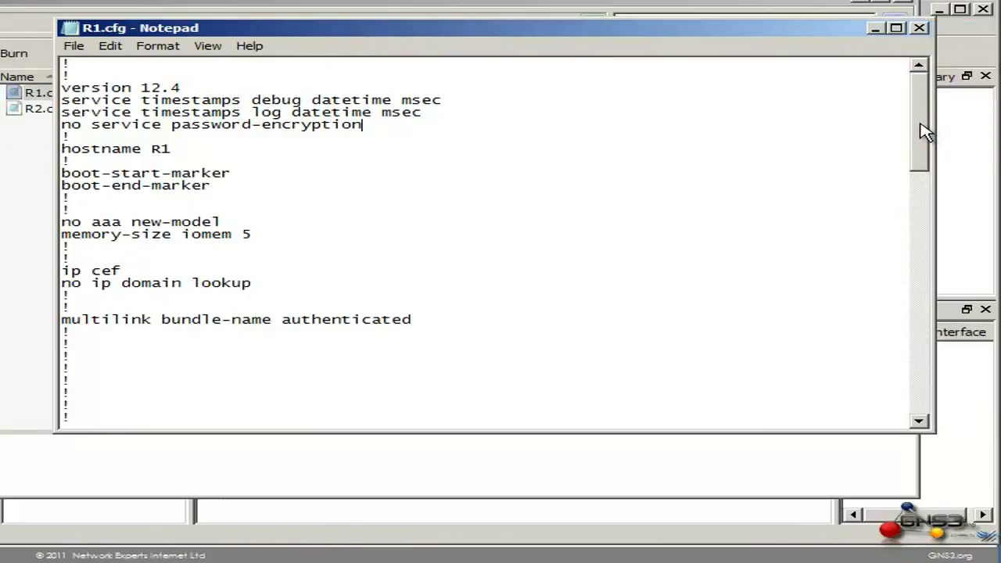
drag(920, 135, 854, 298)
drag(72, 136, 411, 138)
- Open R2.cfg in Notepad and check its Serial1/0 address 10.1.1.2
click(42, 112)
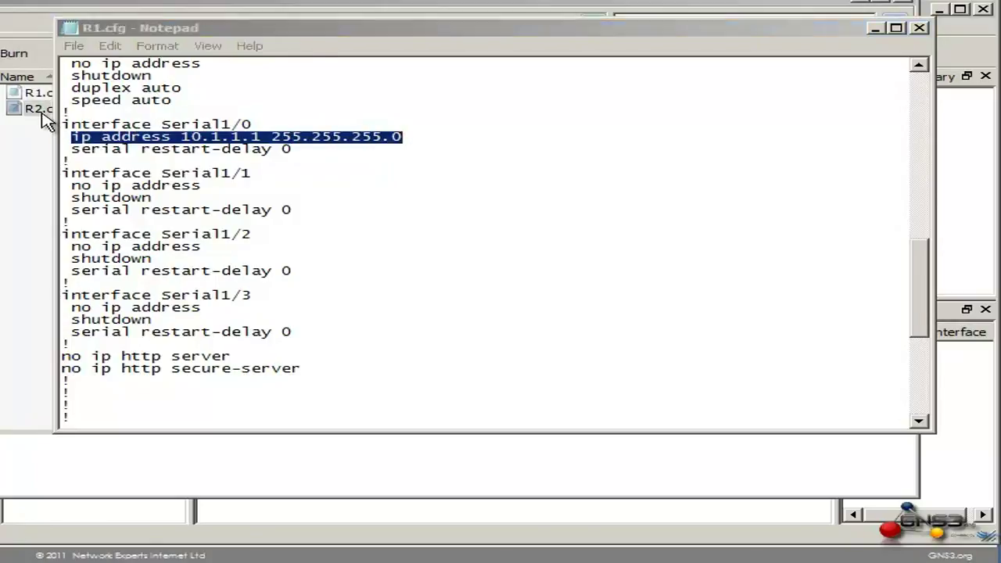
double_click(44, 109)
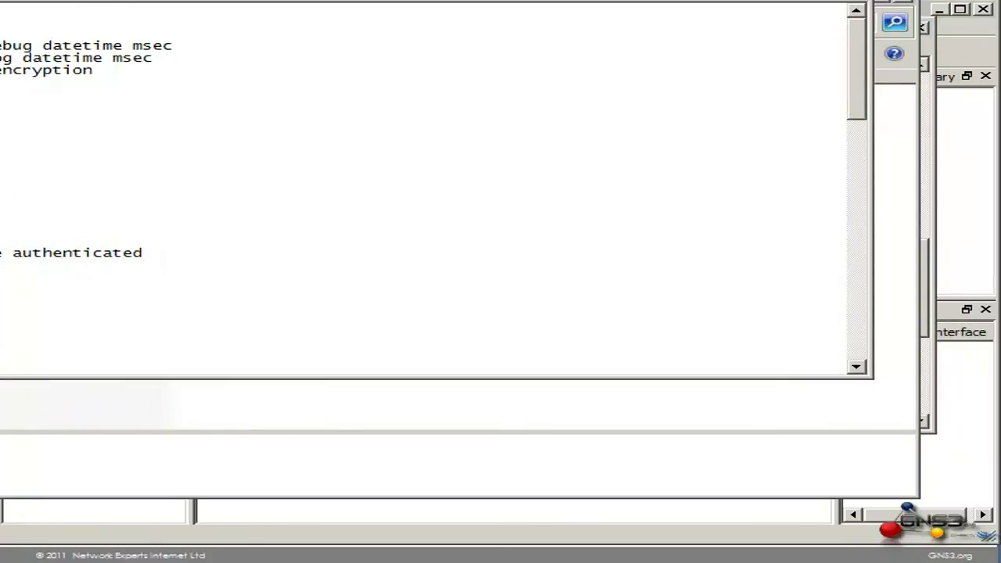
drag(317, 24, 325, 30)
scroll(396, 172, down, 15)
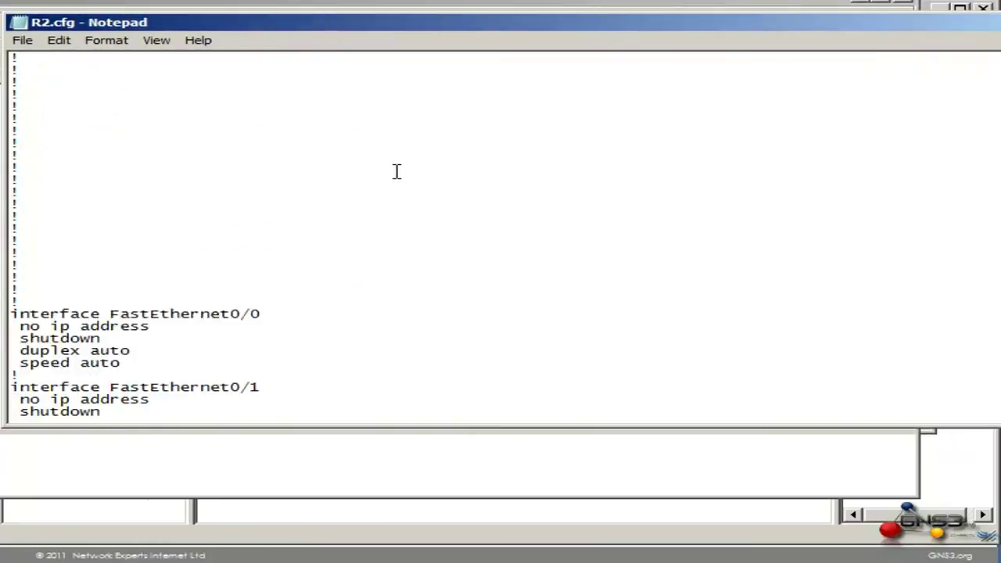
drag(393, 217, 18, 217)
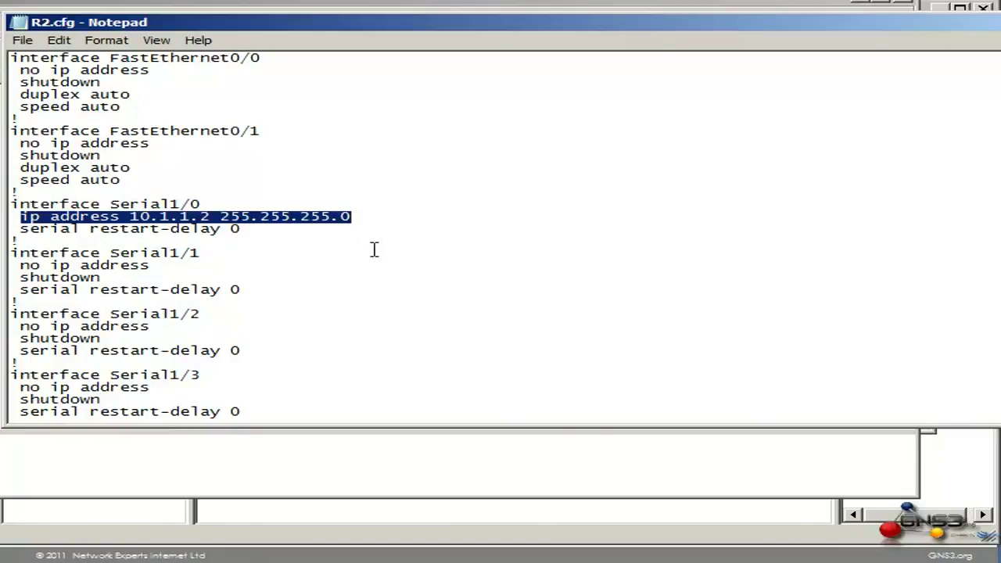
click(646, 10)
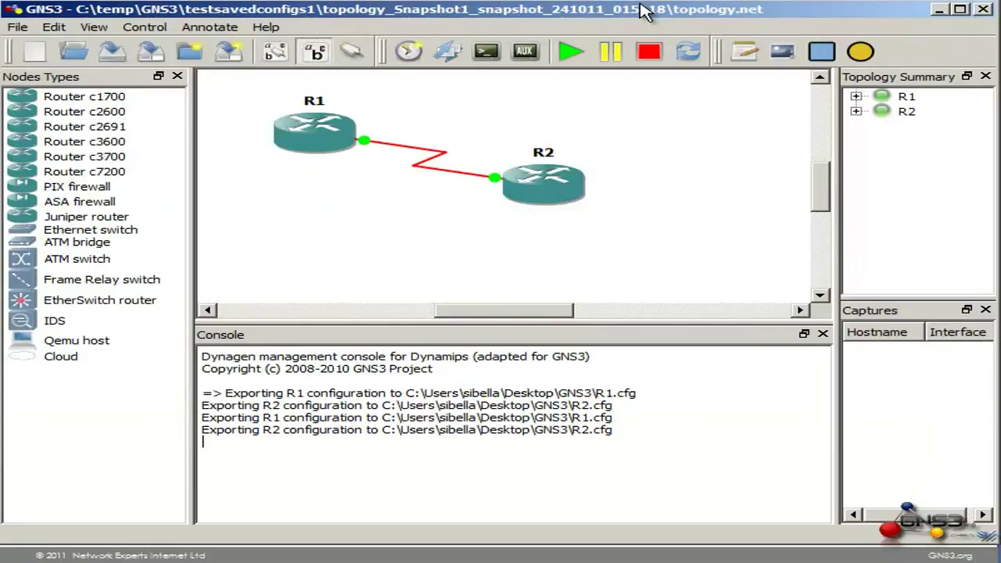
- Import R1 and R2 startup configs from the GNS3 folder, then stop all routers
click(447, 53)
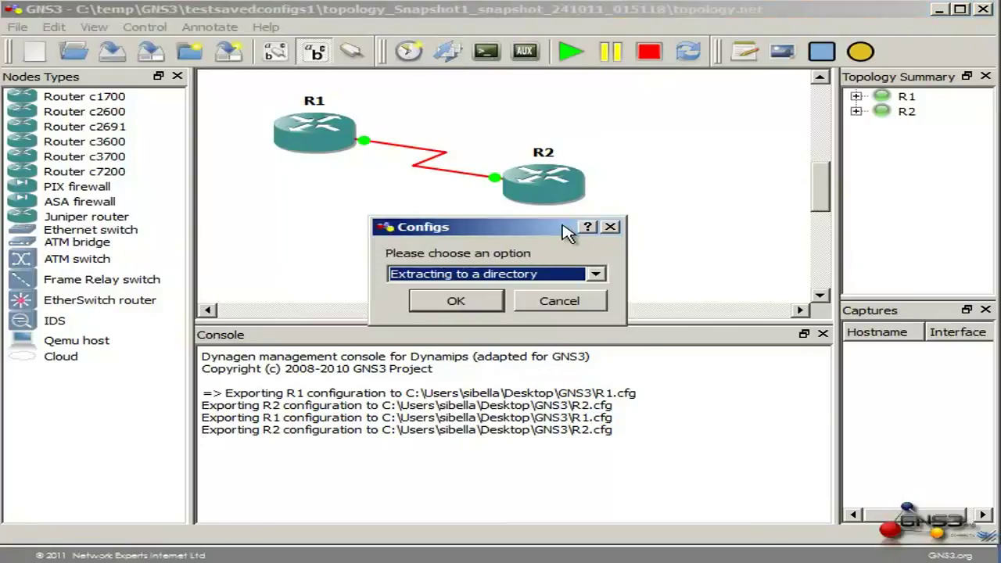
click(596, 274)
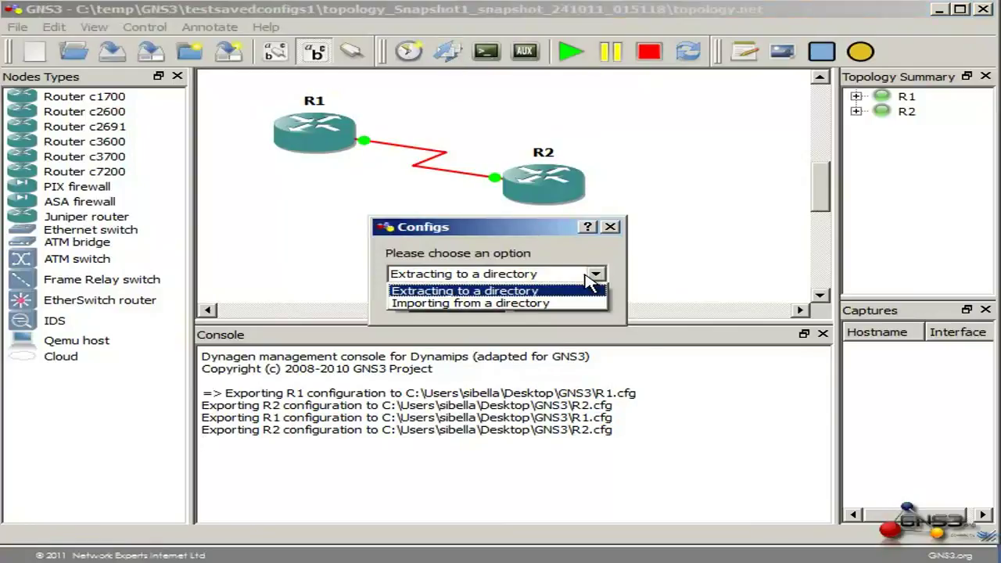
click(539, 304)
click(469, 305)
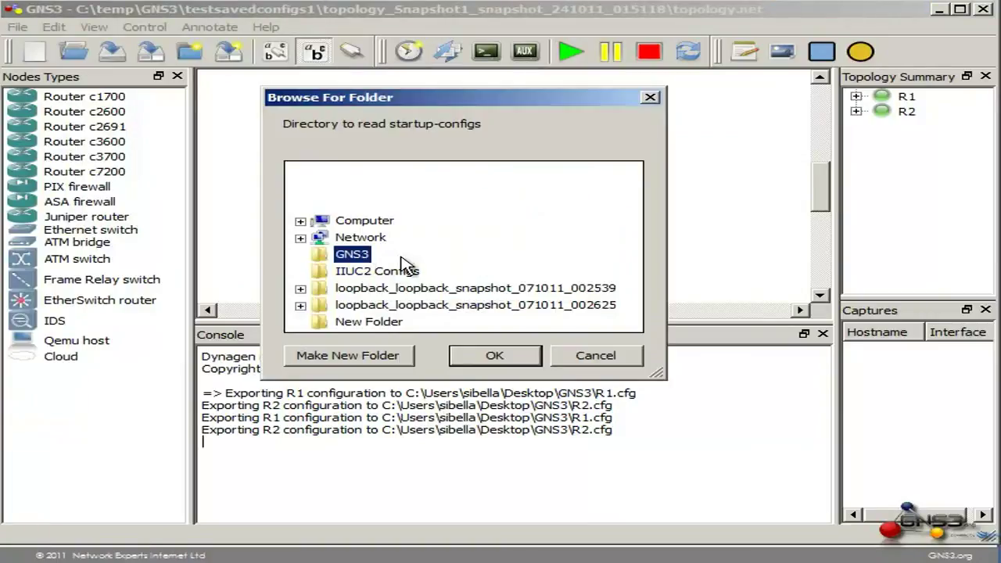
click(489, 355)
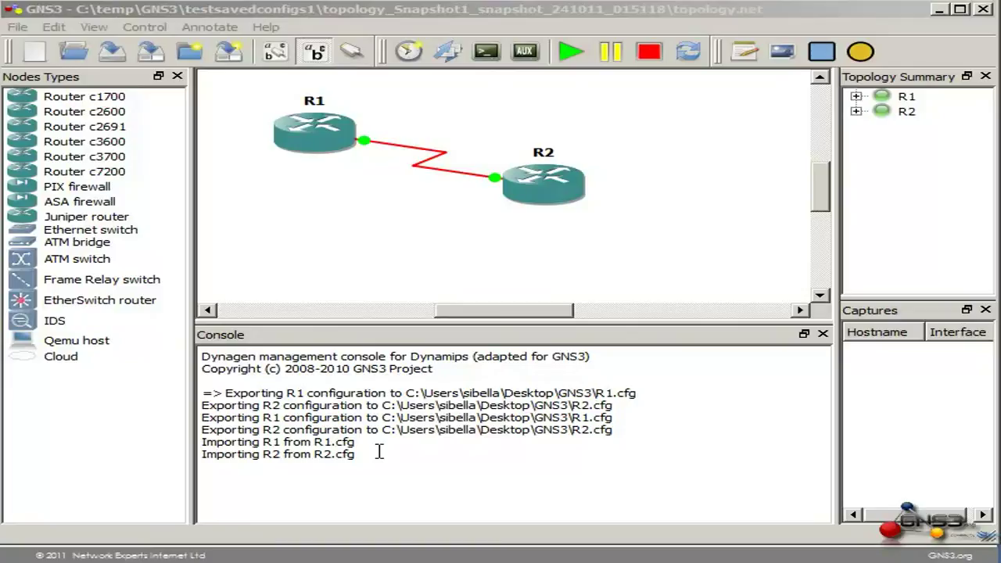
click(657, 60)
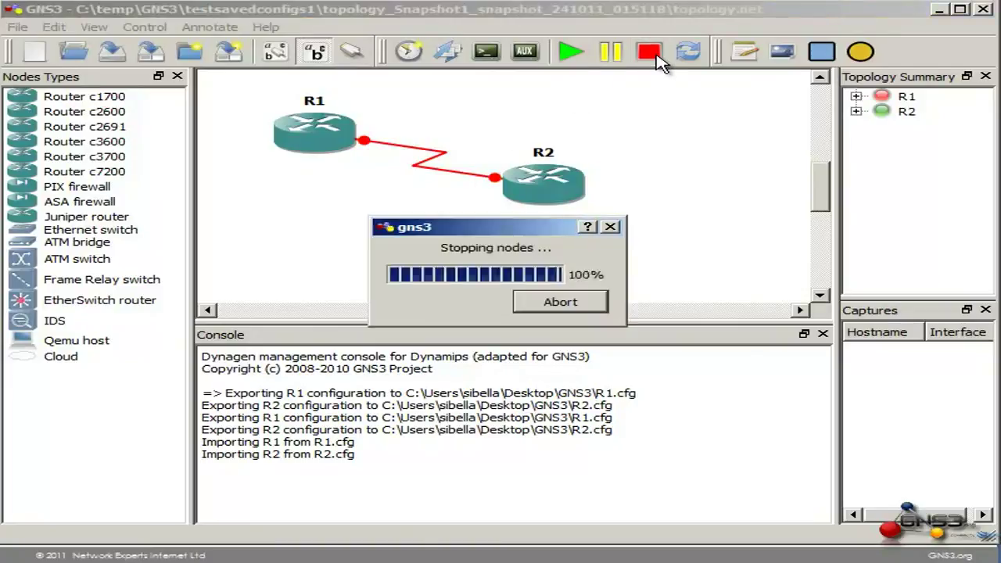
- Start all routers and open their consoles, bringing R2's console forward
click(574, 52)
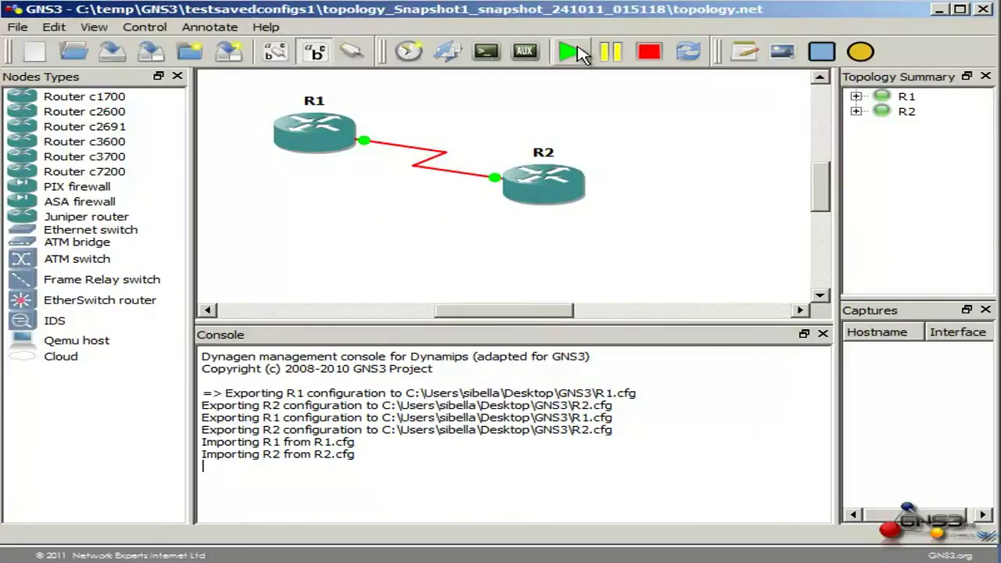
click(485, 51)
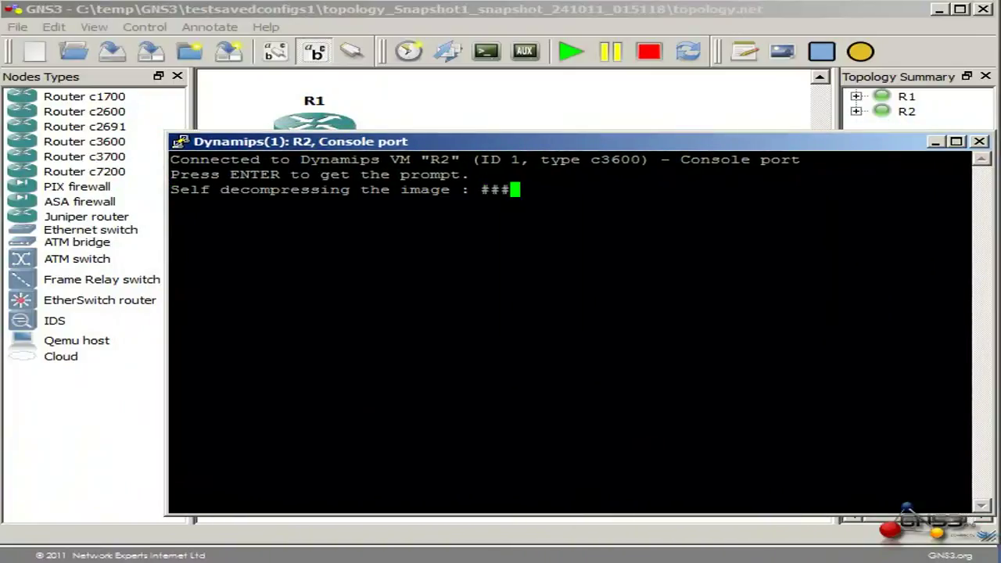
click(524, 471)
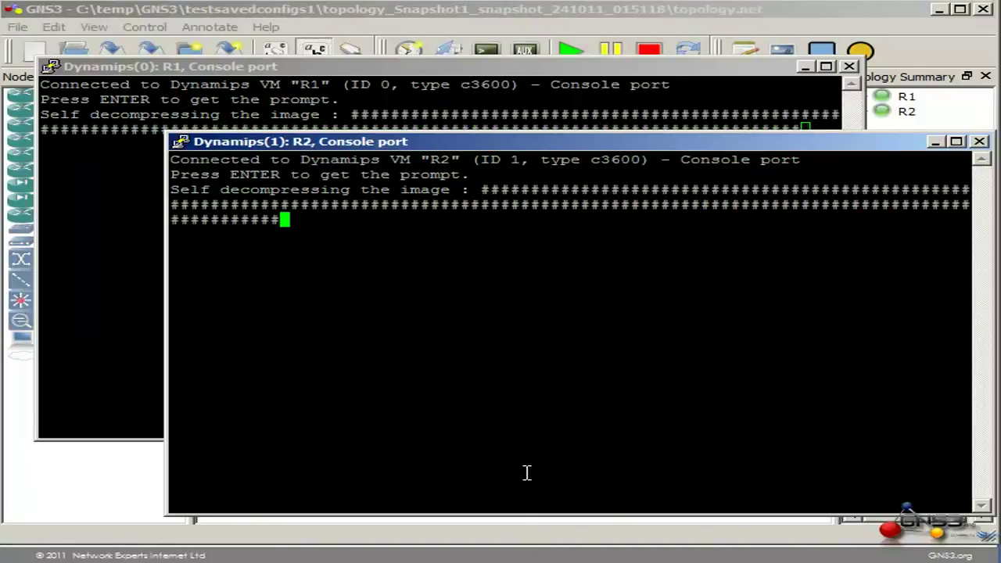
click(803, 386)
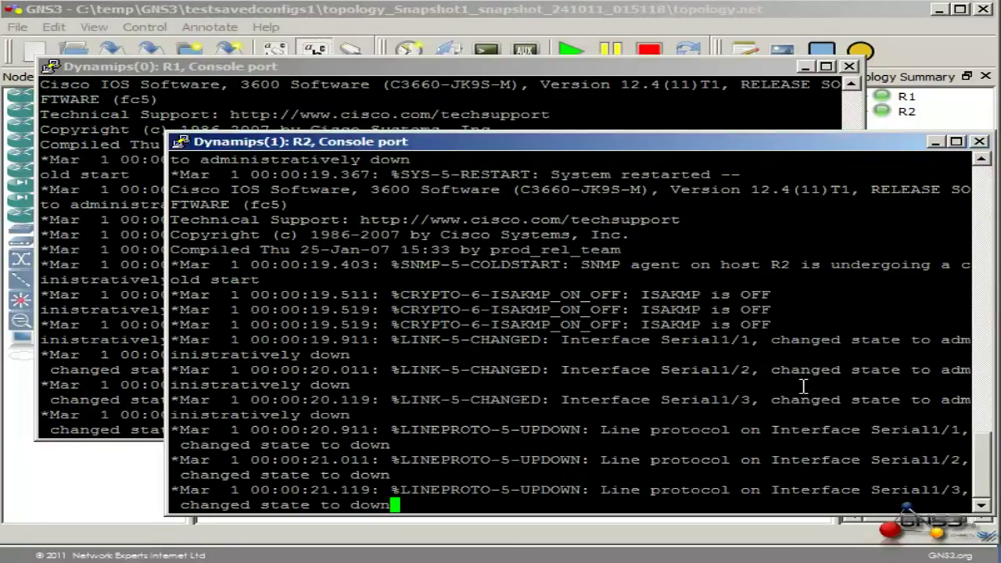
- On R2, confirm Serial1/0 holds 10.1.1.2 and ping 10.1.1.1 succeeds
key(Return)
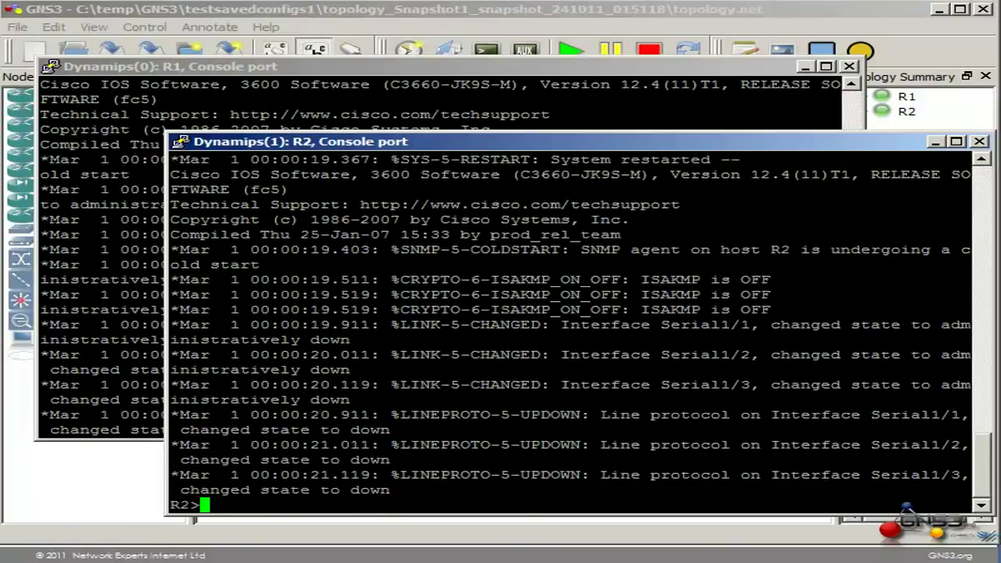
text(en)
key(Return)
text(s)
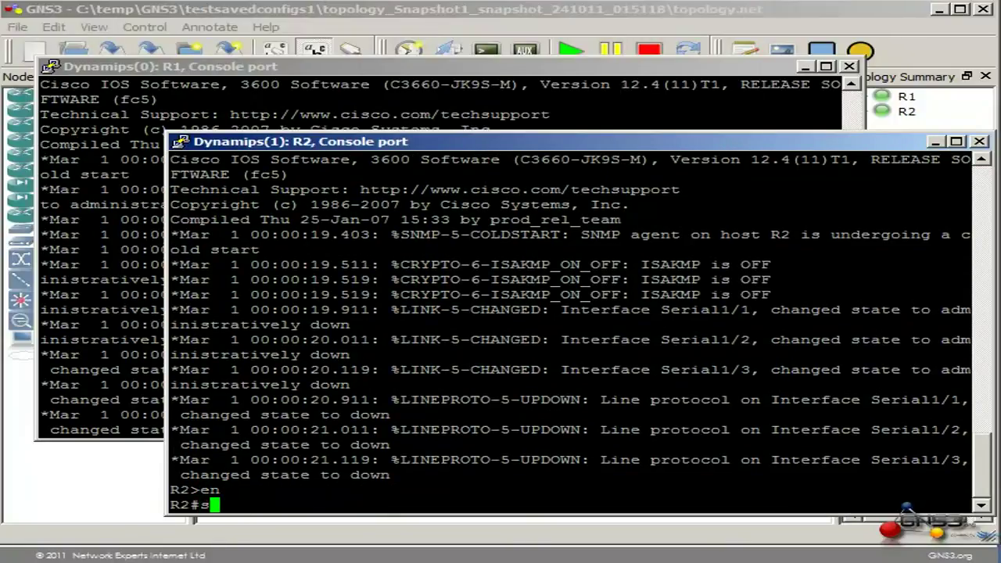
text(h ip int brief)
key(Return)
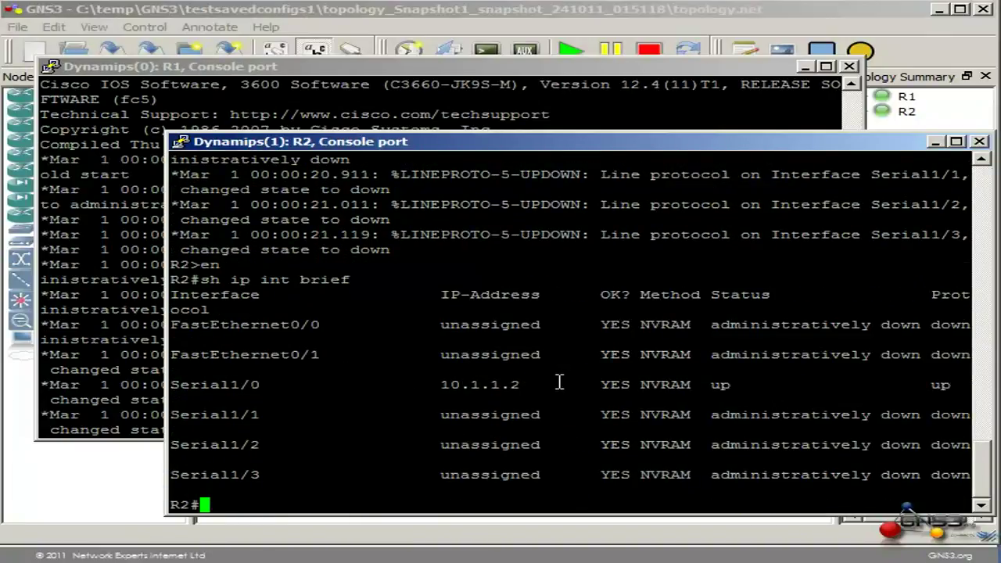
drag(560, 381, 407, 383)
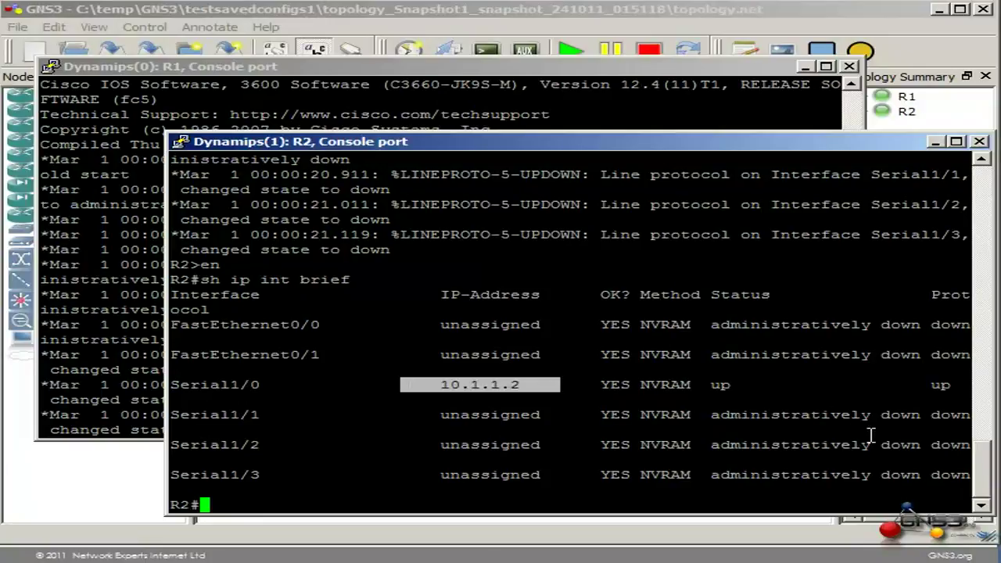
text(ping 10.1.1.1)
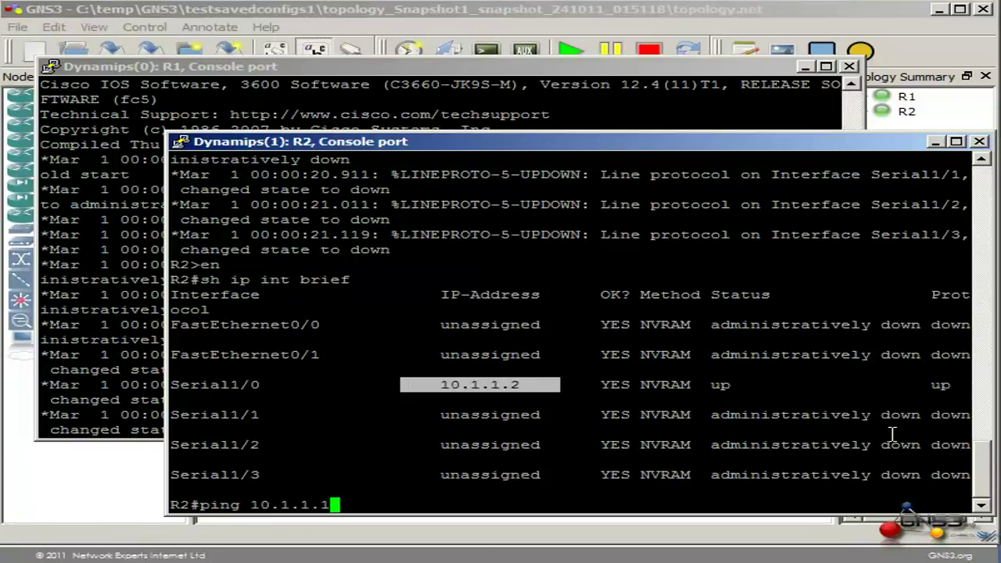
key(Return)
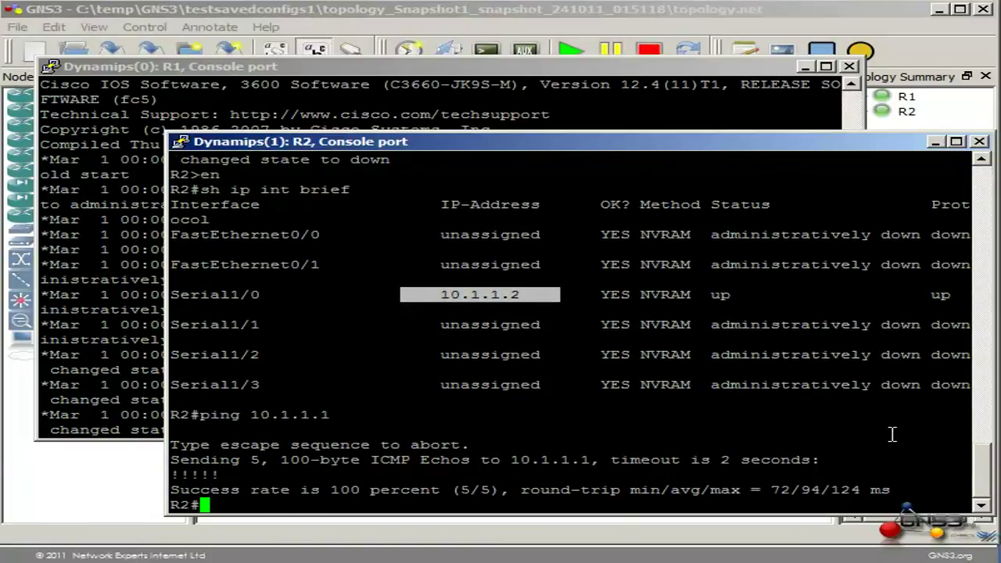
- Reopen the startup config Import/Export dialog set to 'Importing from a directory'
click(569, 11)
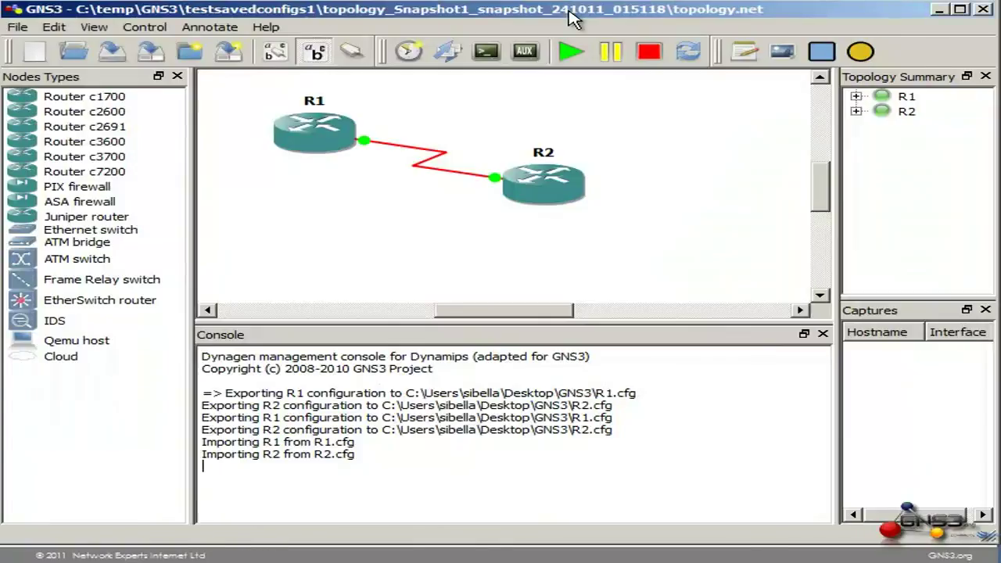
click(458, 57)
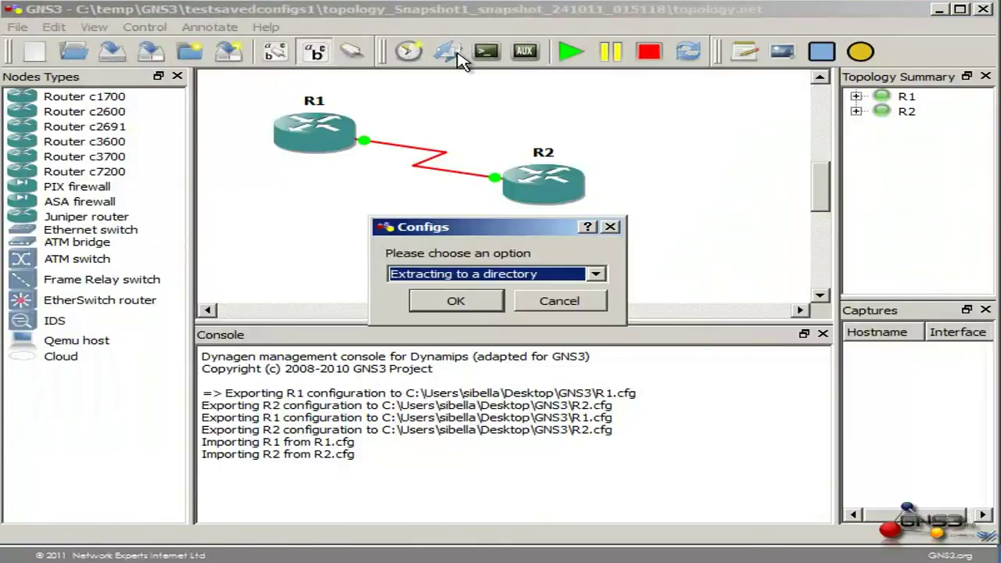
click(515, 273)
click(508, 304)
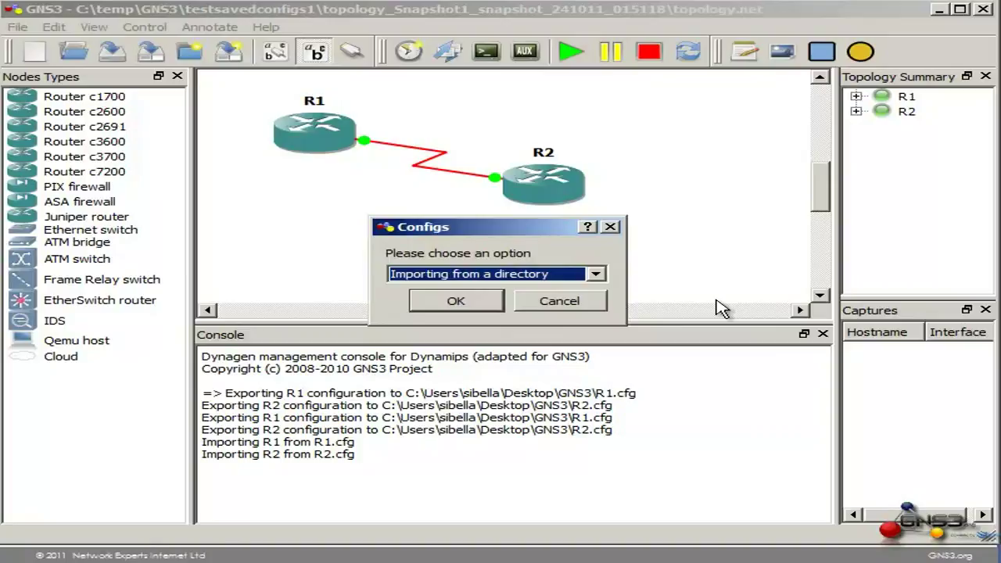